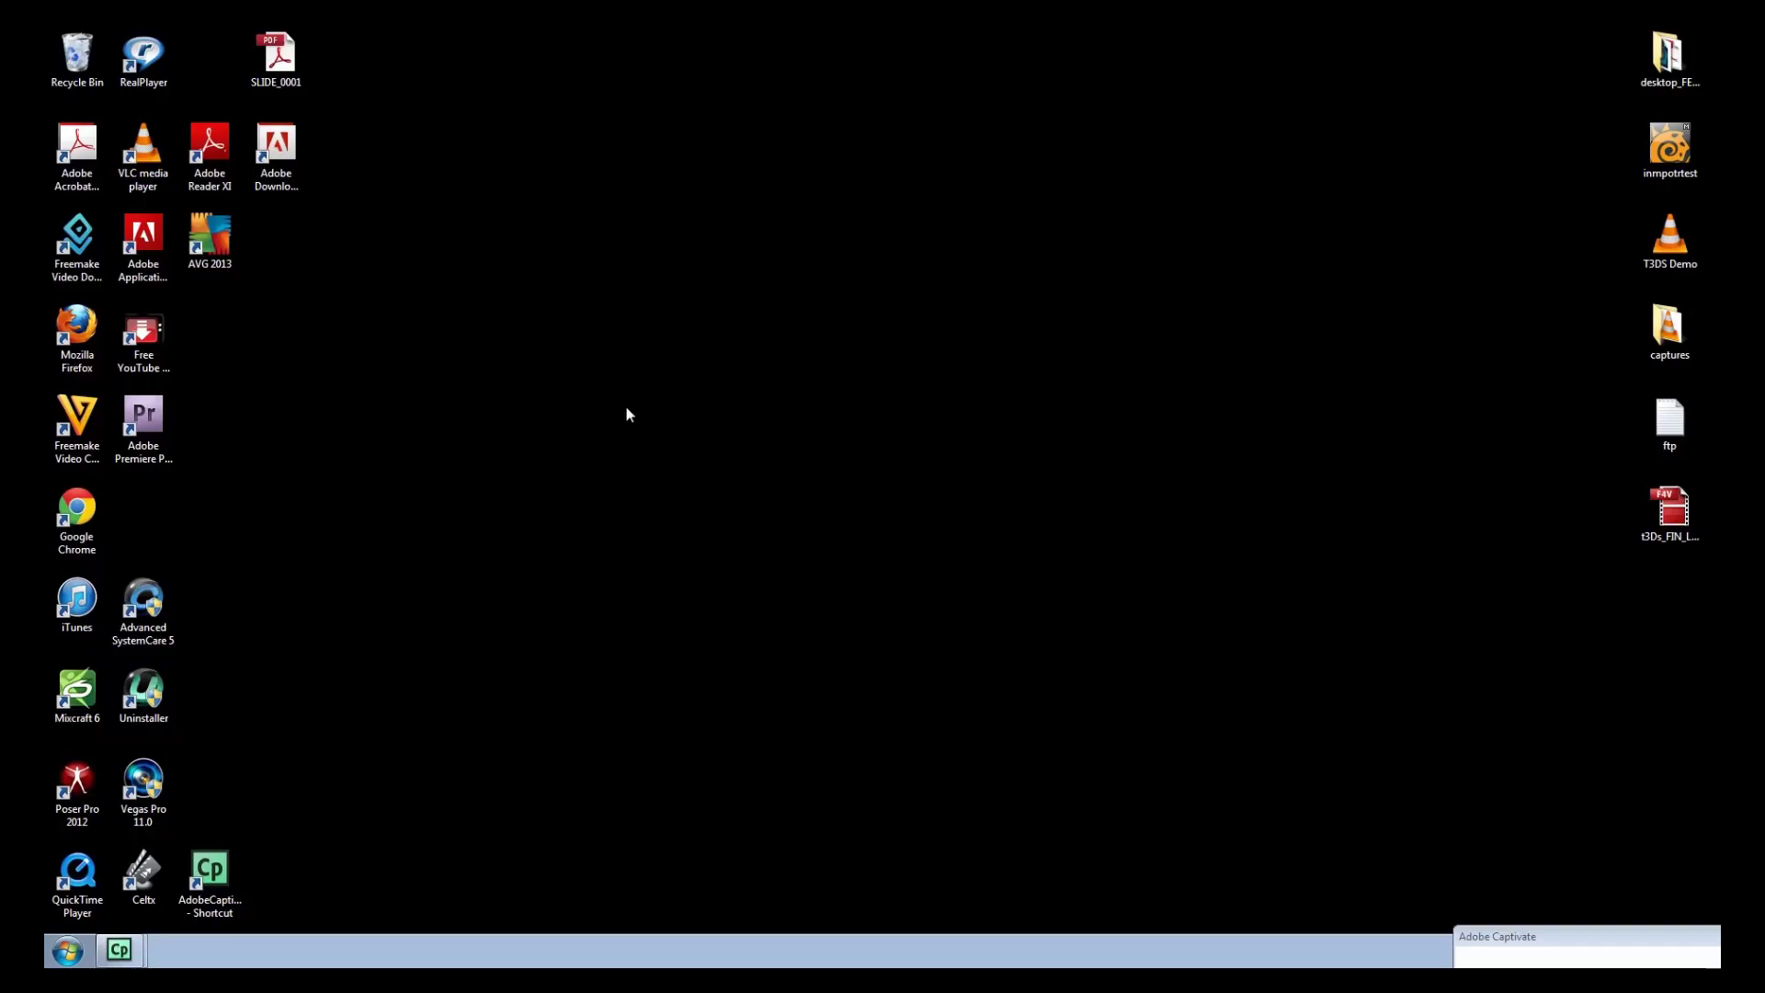
- Launch Firefox and go to YouTube from the address bar
double_click(89, 333)
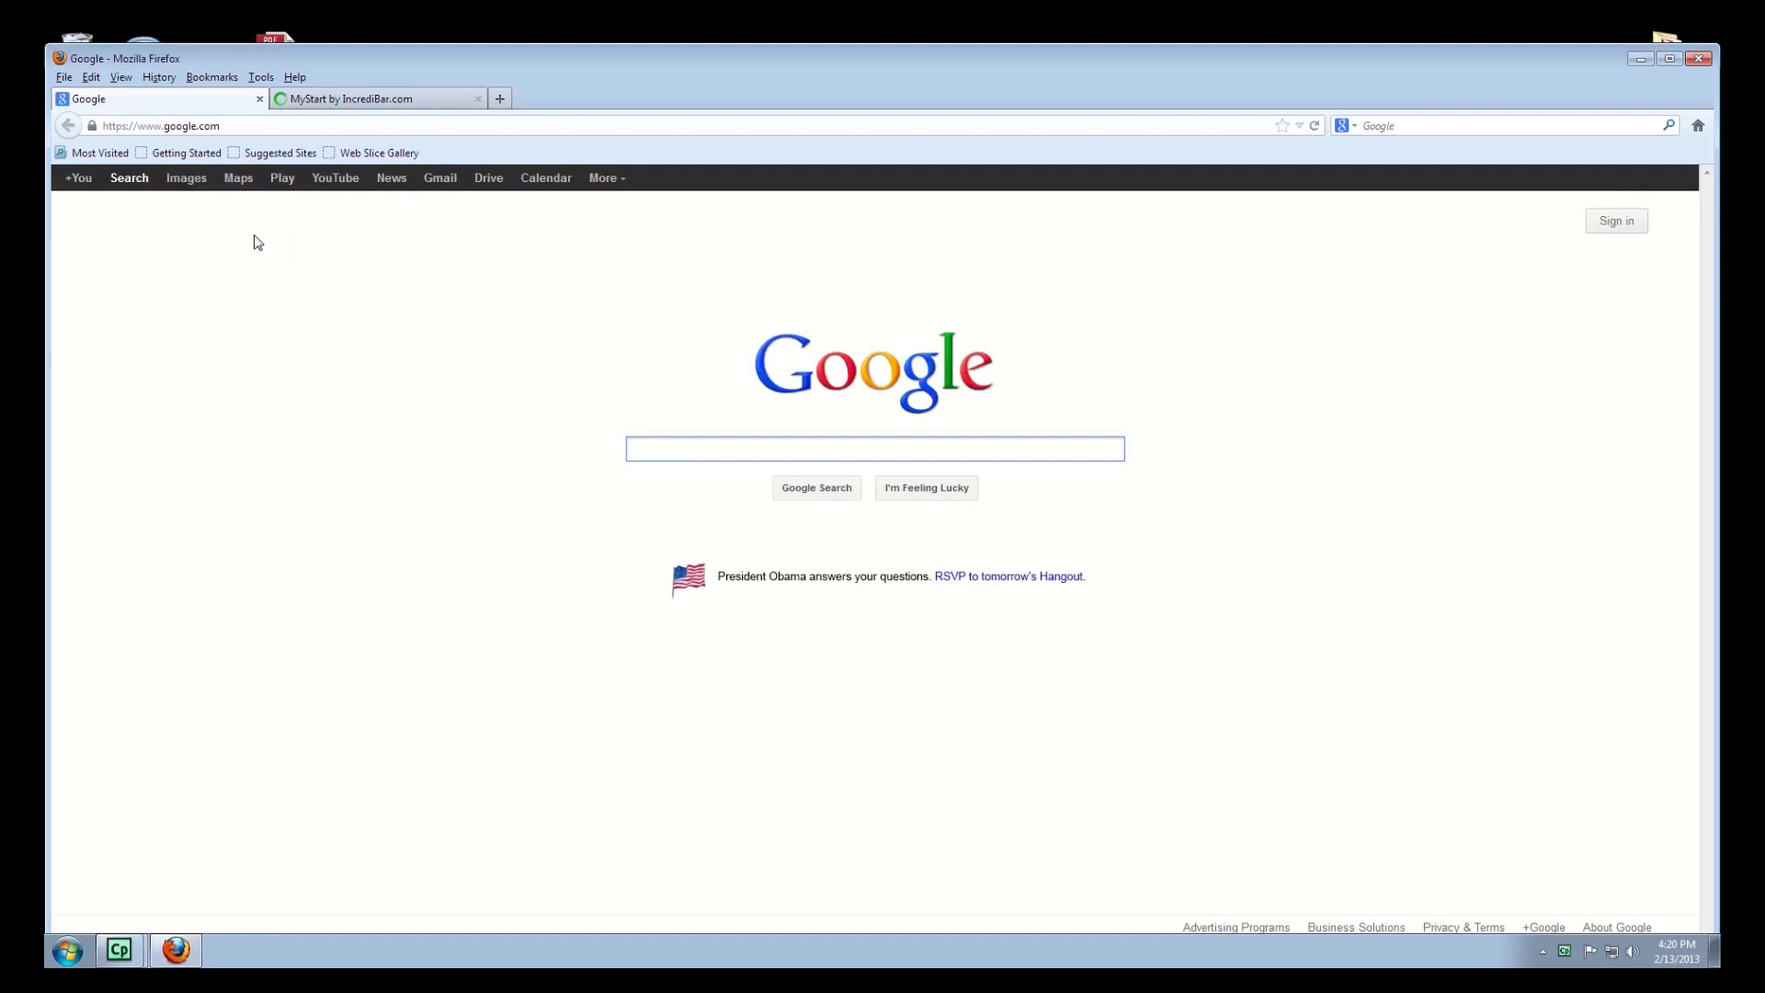
left_click(241, 124)
key("BackSpace")
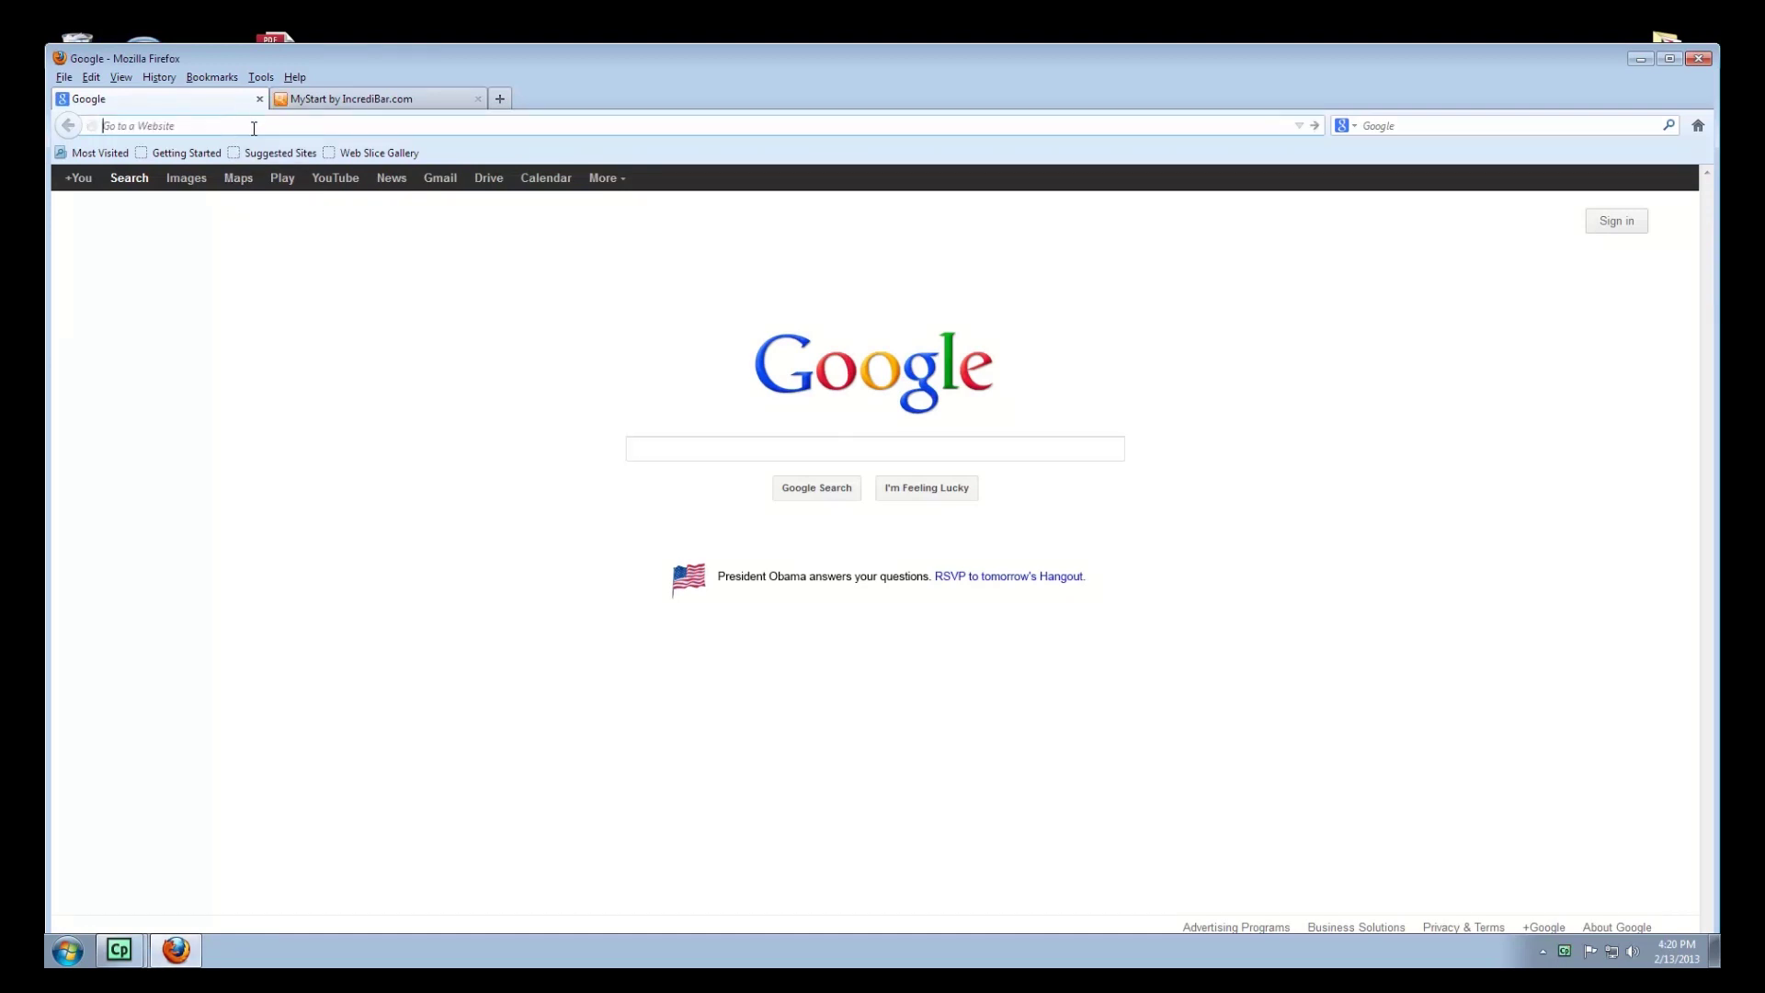
type("youtube.com/")
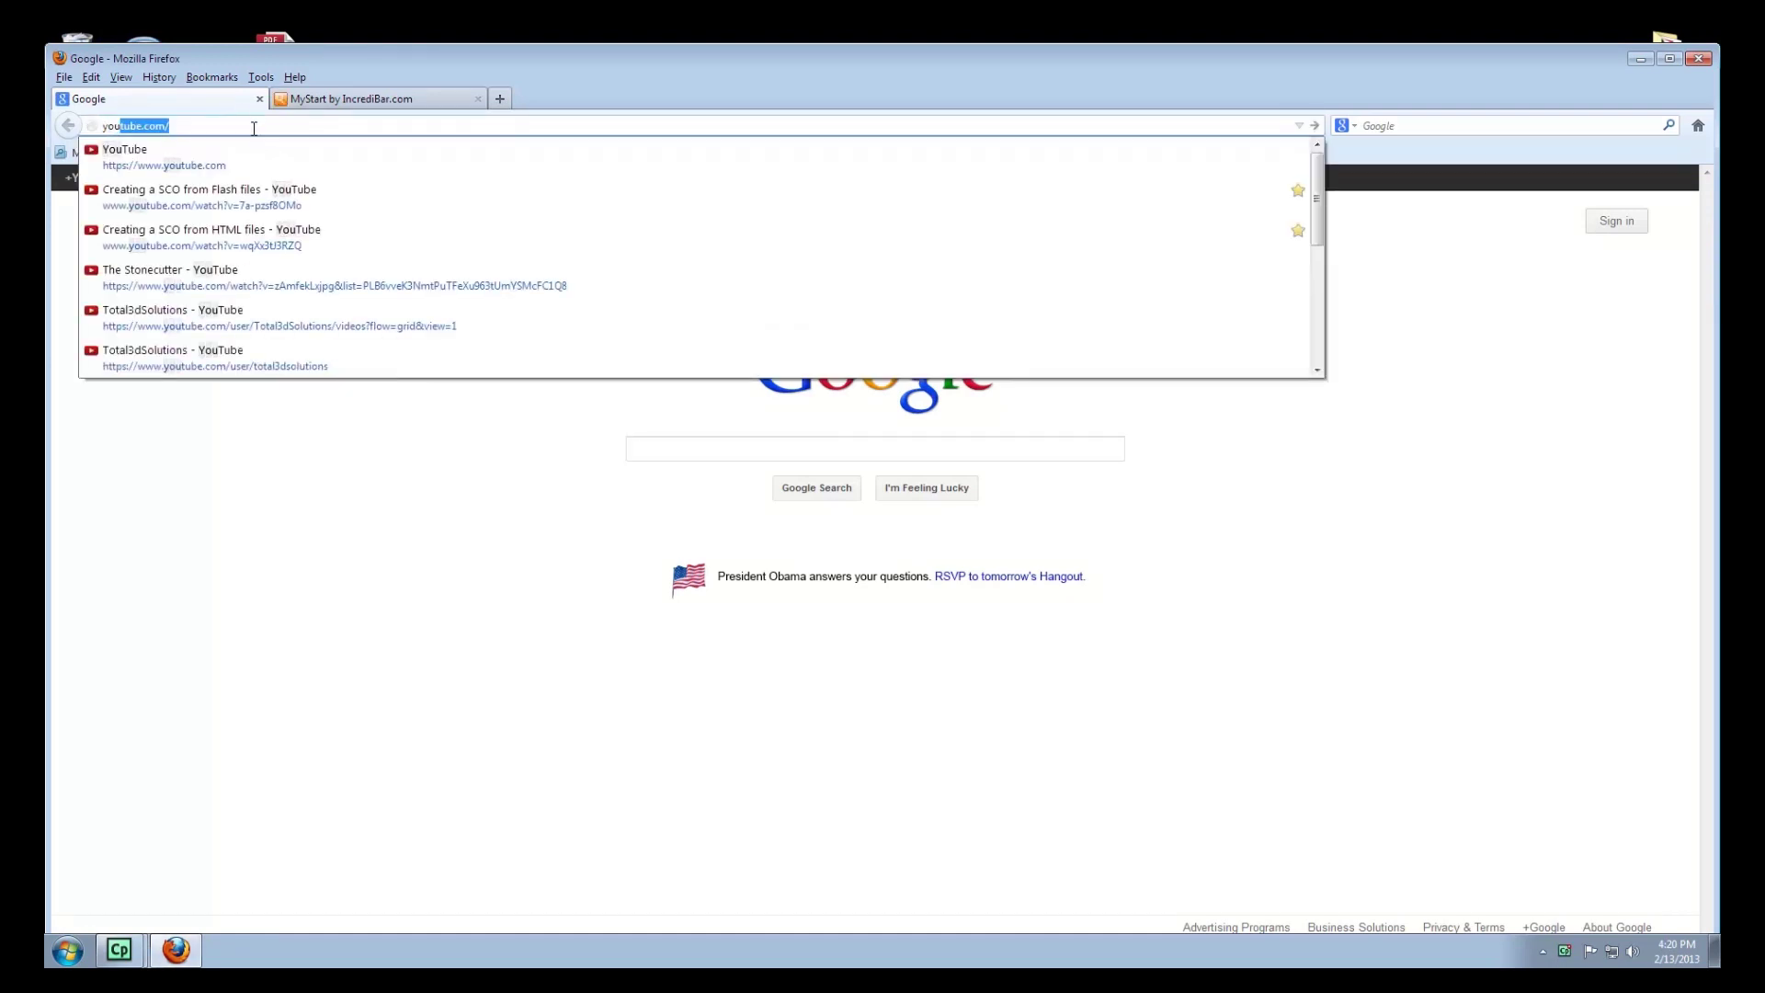
key("Return")
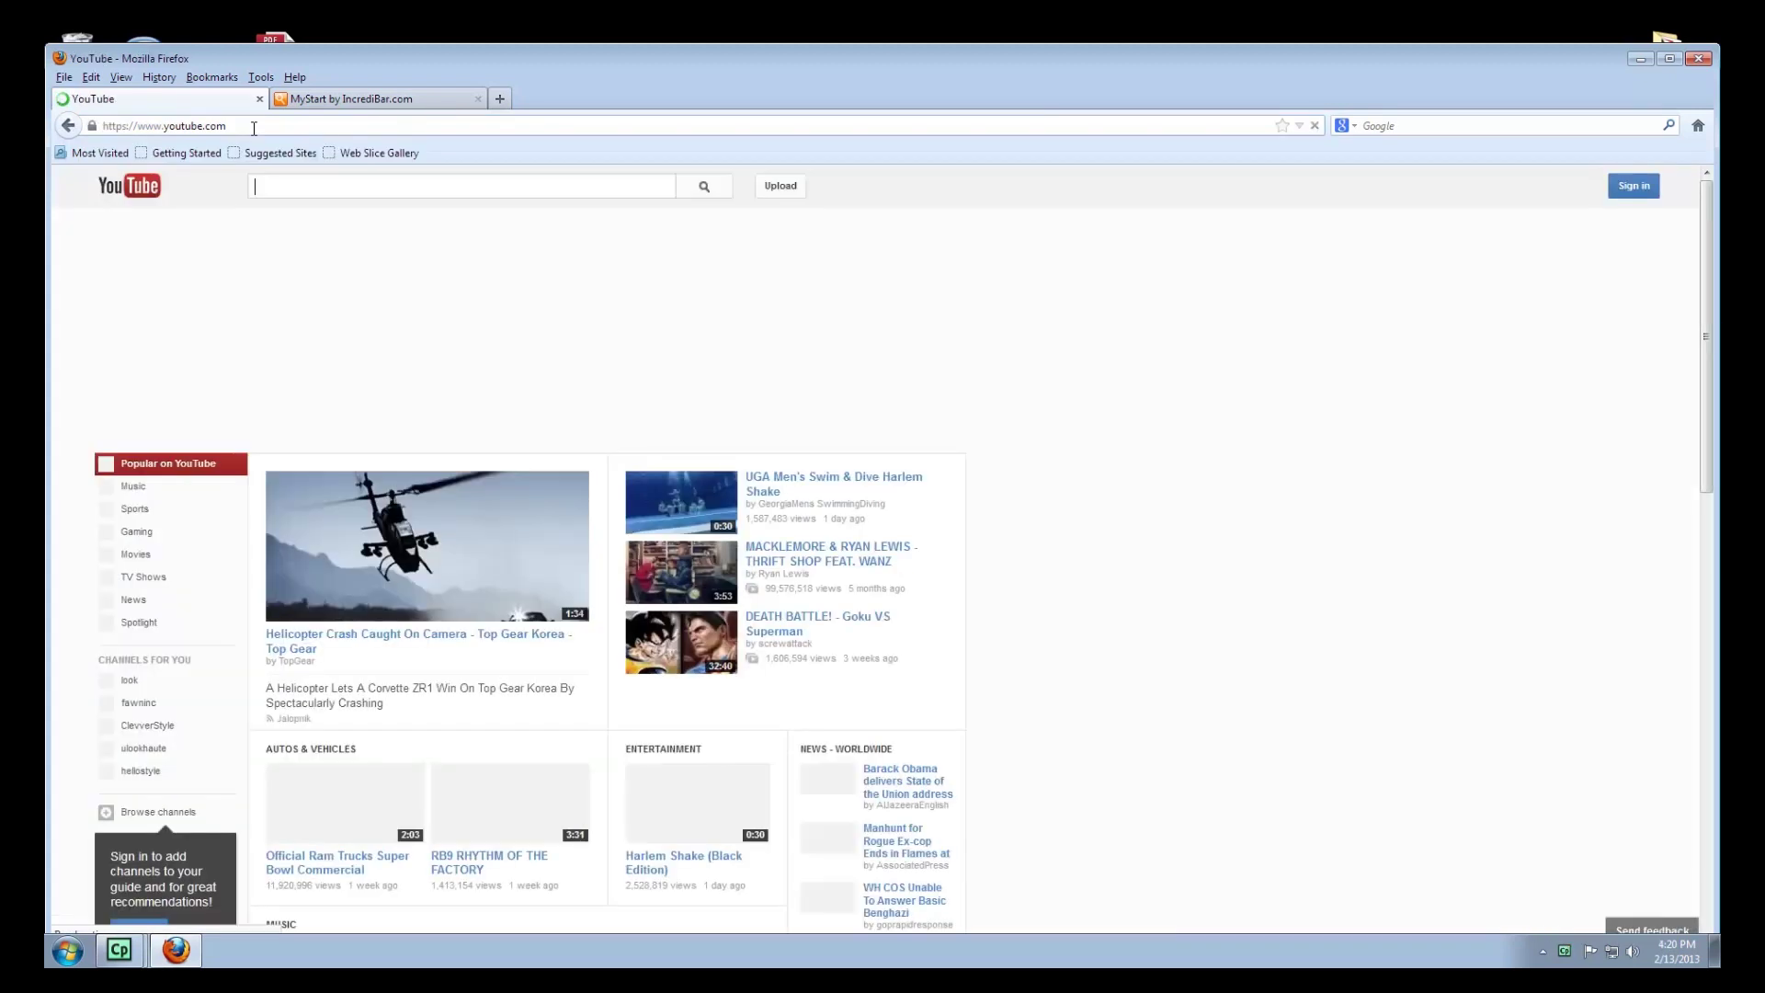
- Search YouTube for 'total3dsolutions'
left_click(289, 197)
type("total")
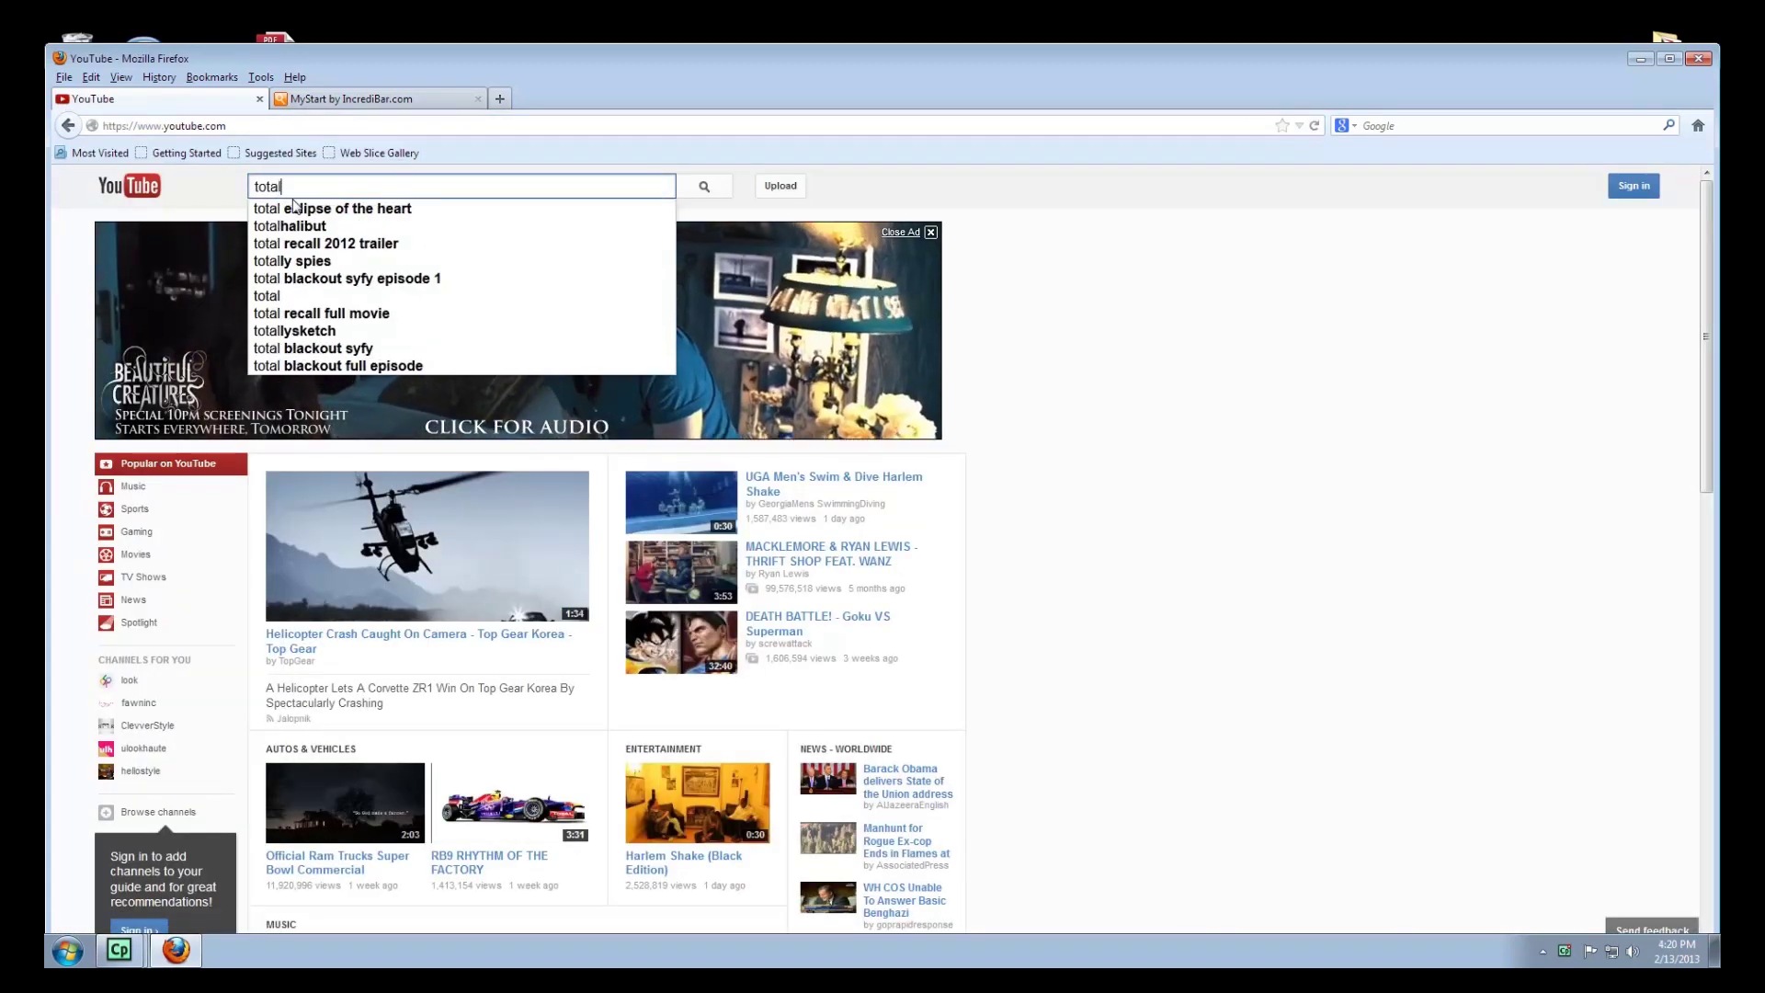
type("3dsolu")
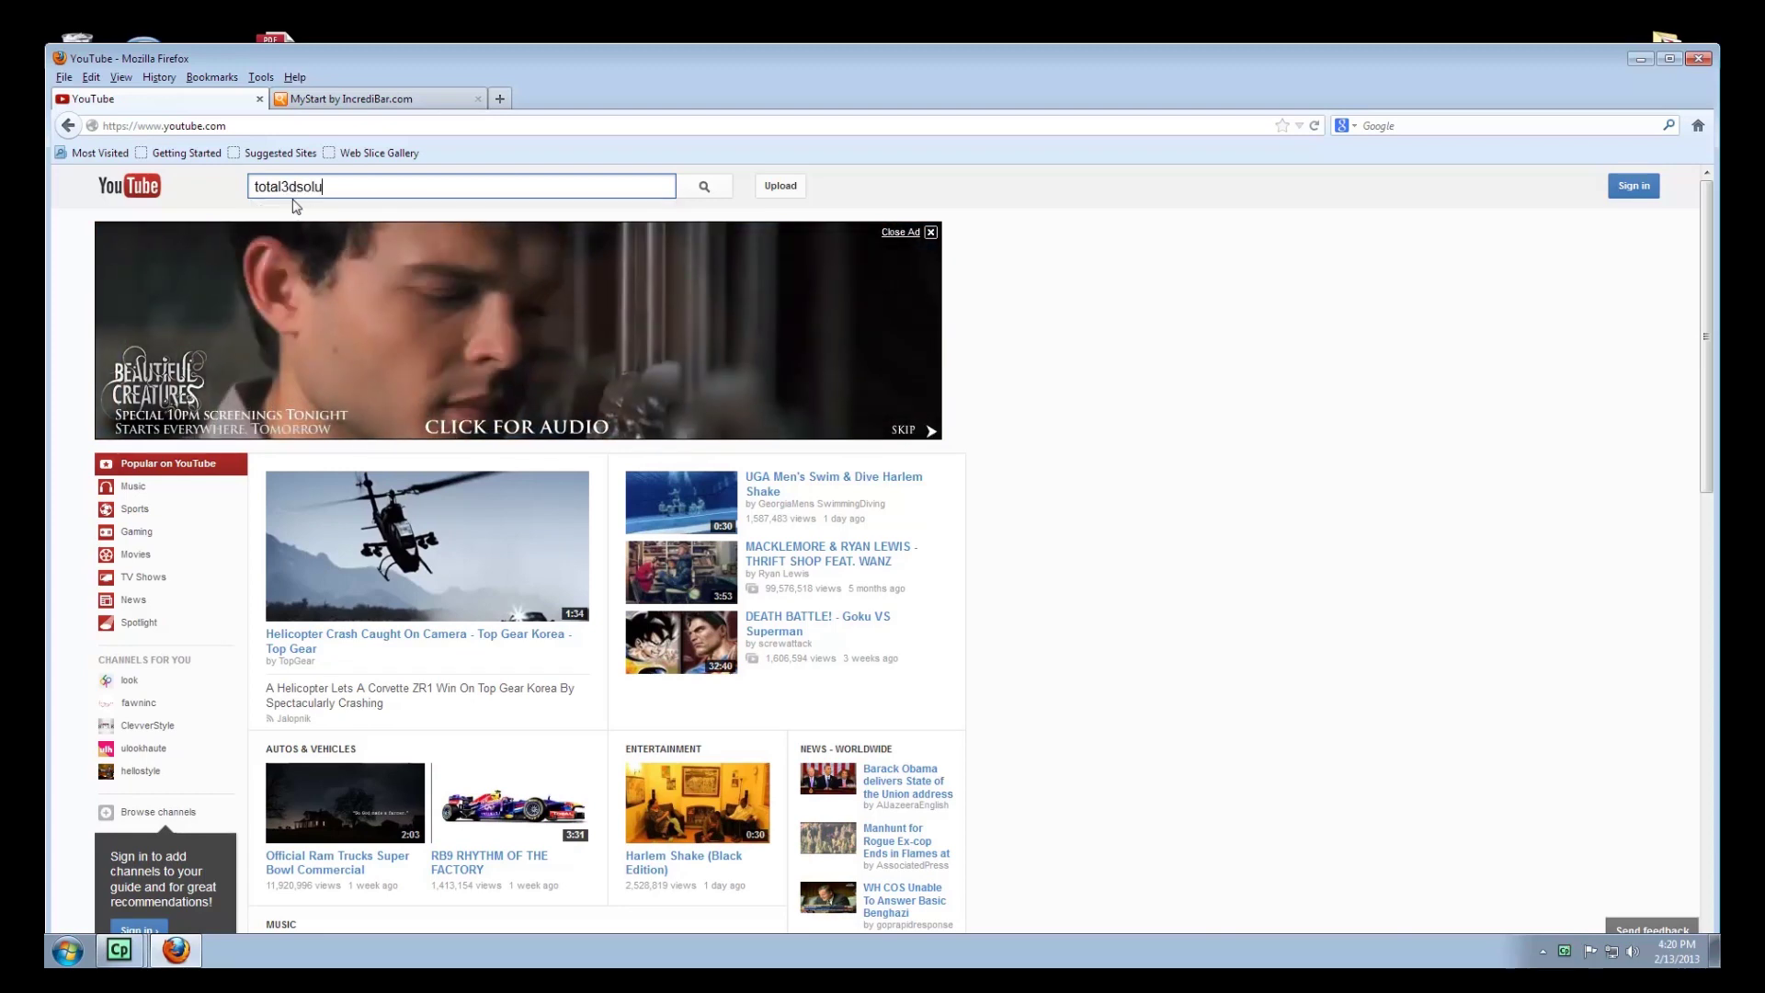
type("tions")
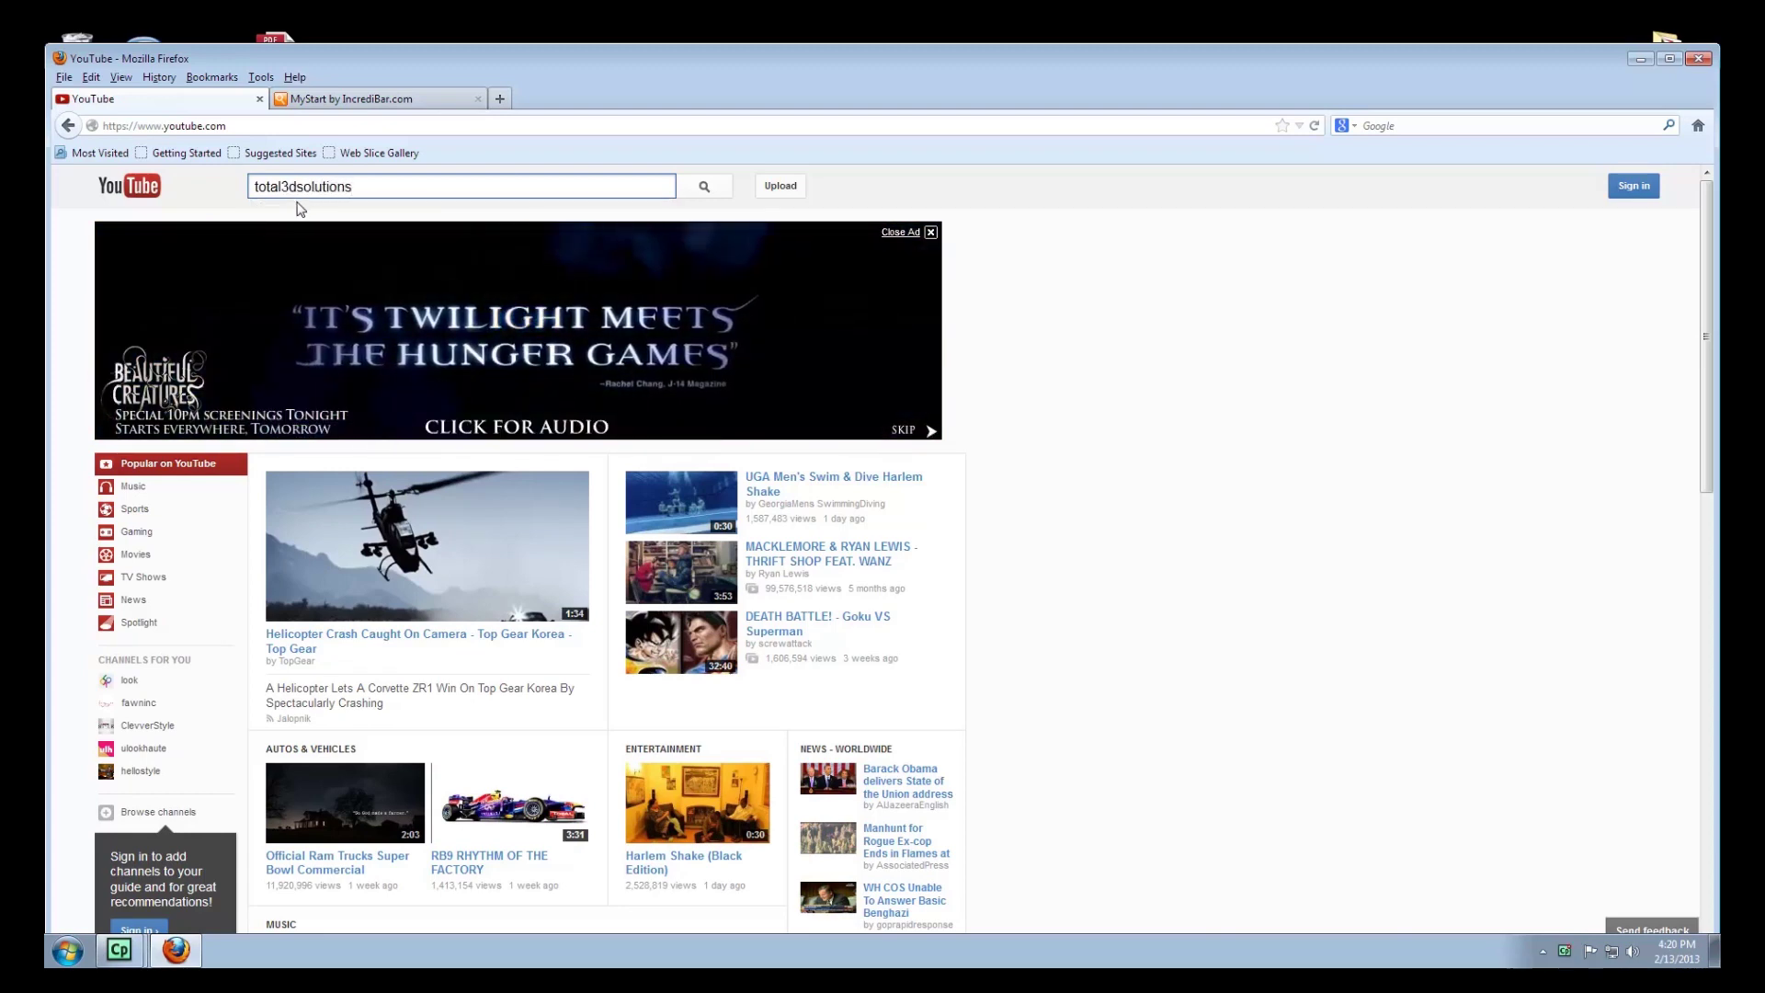
key("Return")
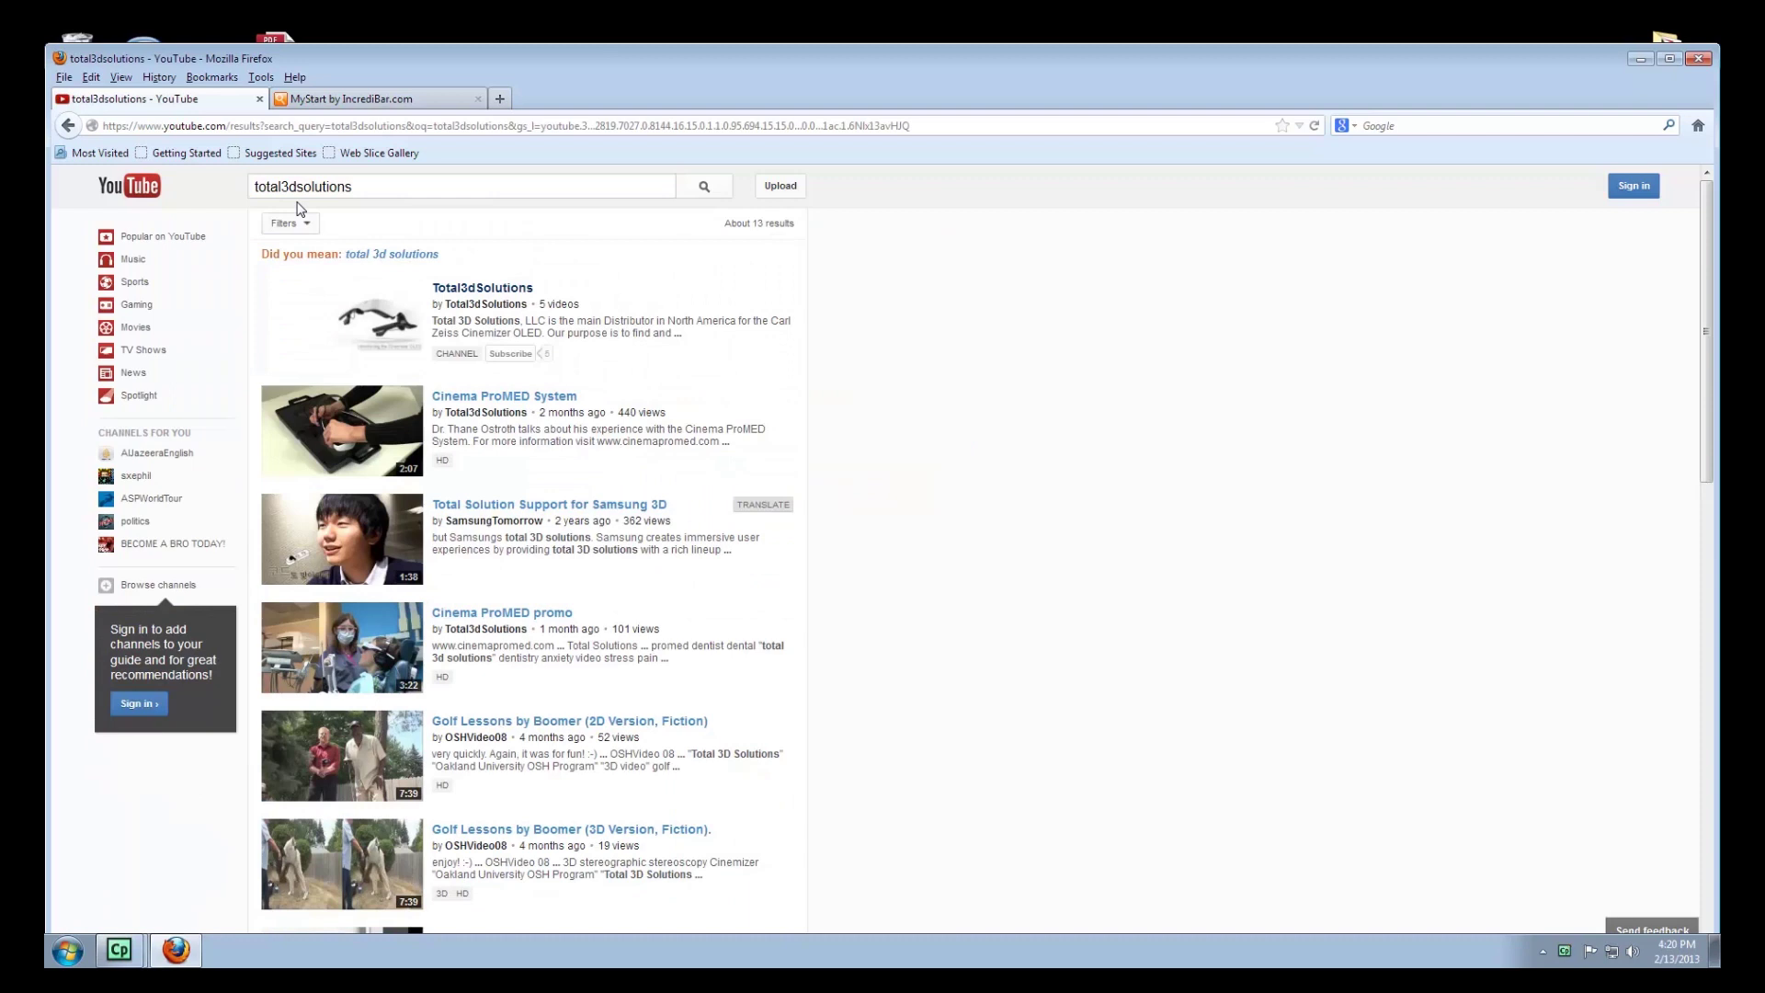
- Open the Total3dSolutions channel's Playlists and choose Cinema ProMED Recommended Vids
left_click(473, 291)
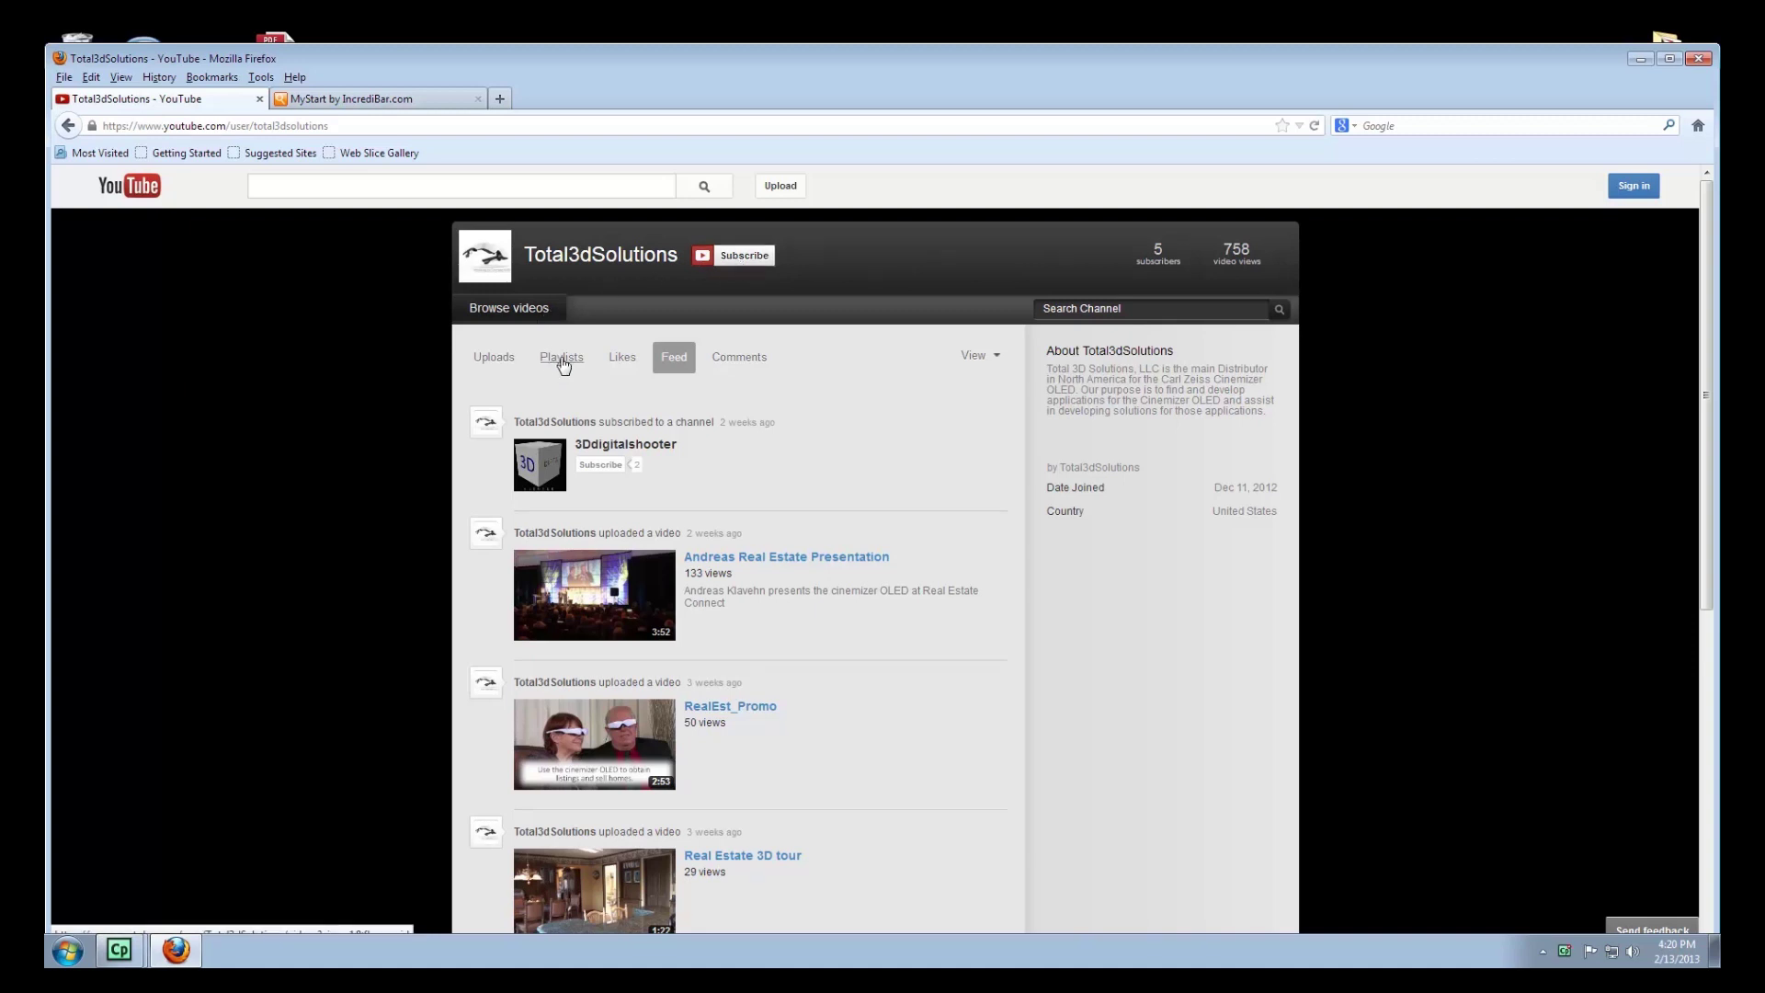
left_click(562, 360)
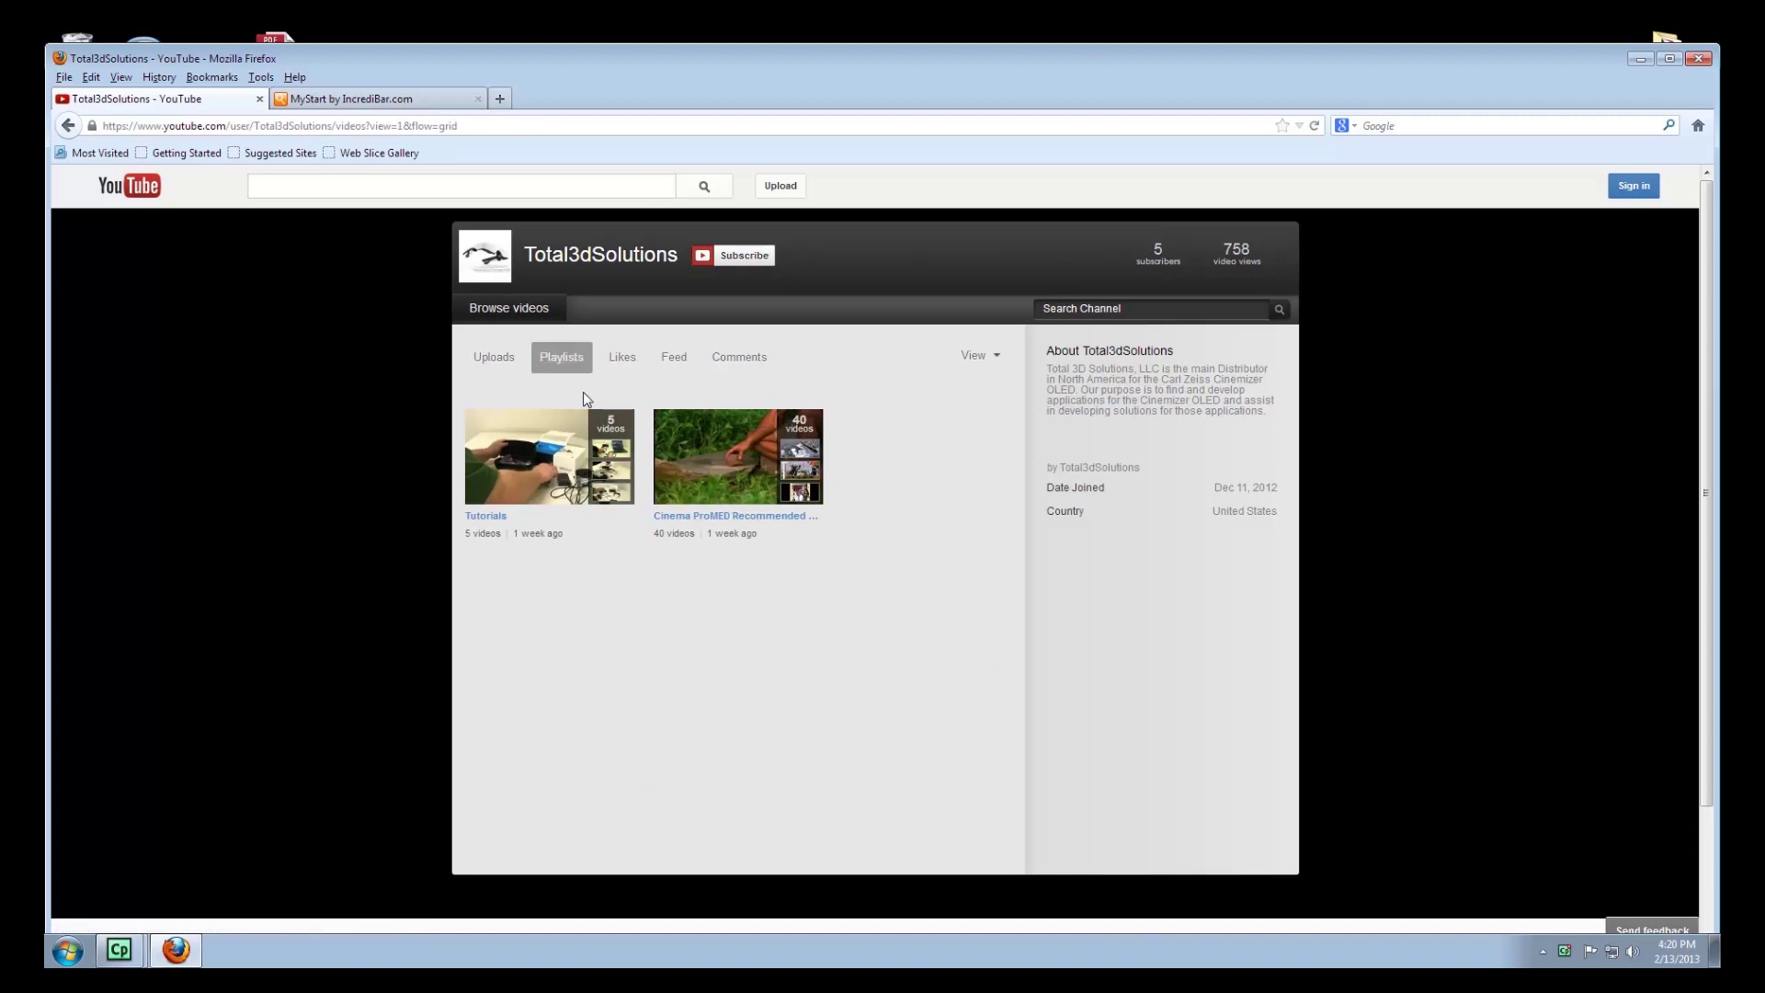
mouse_move(722, 469)
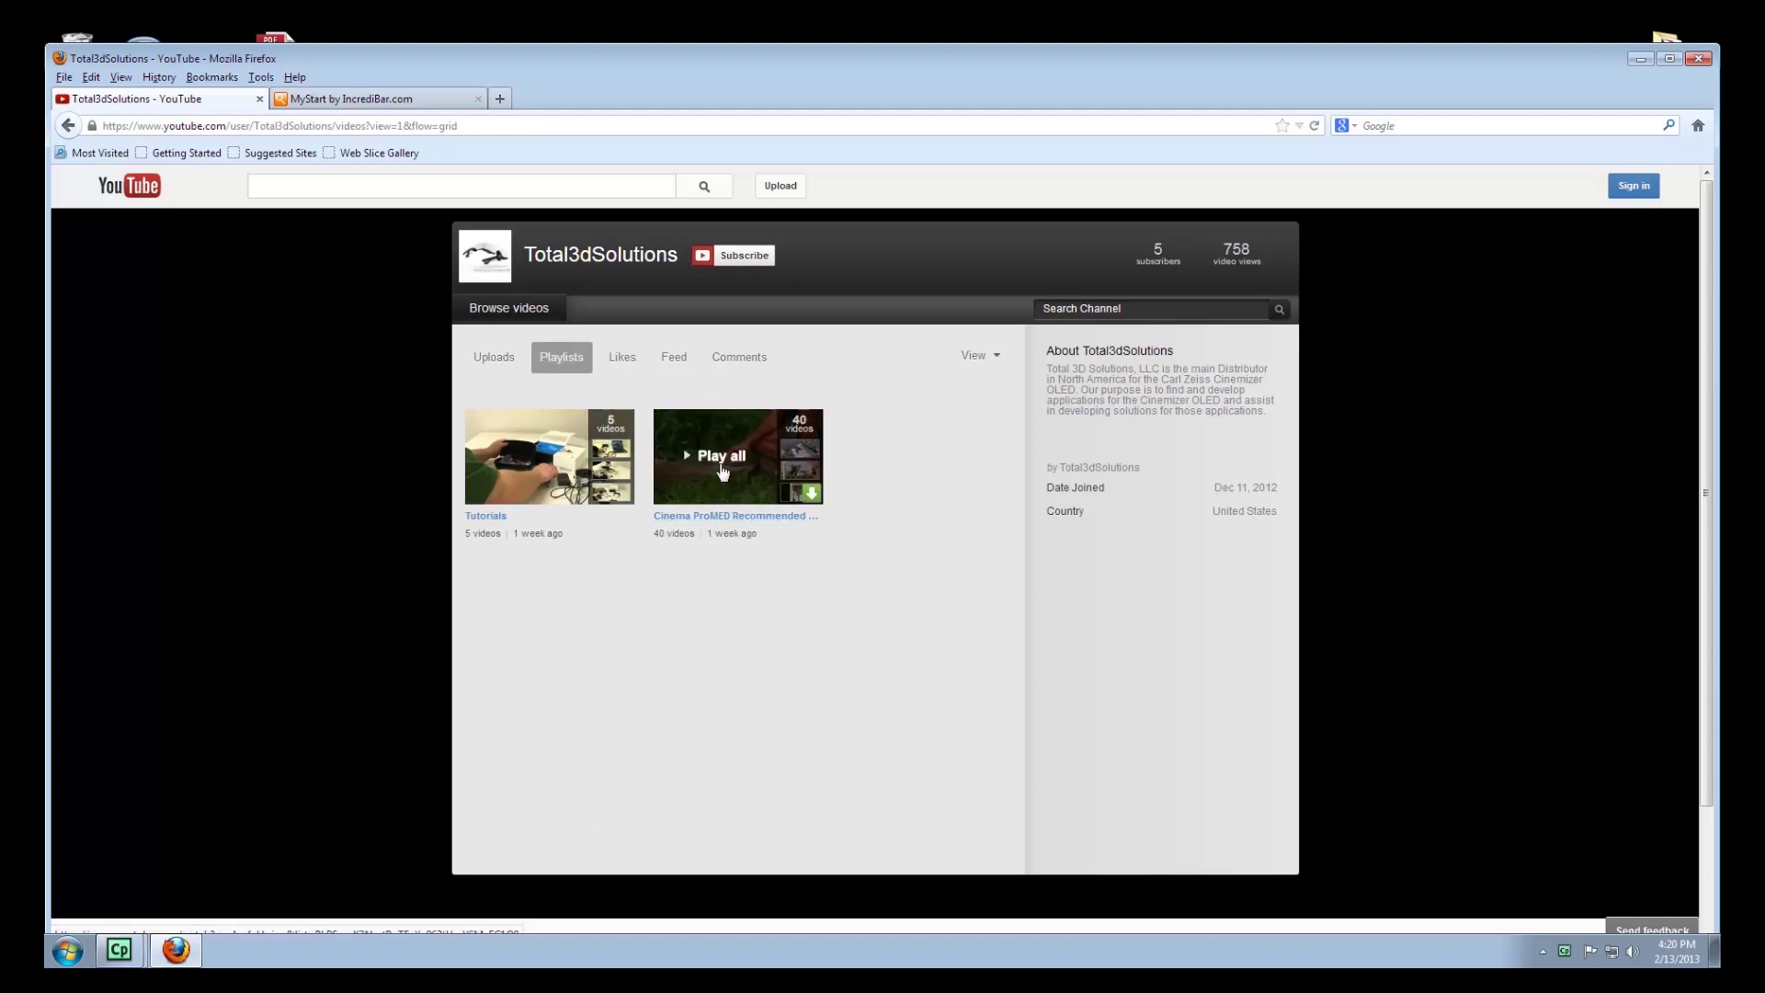
left_click(779, 522)
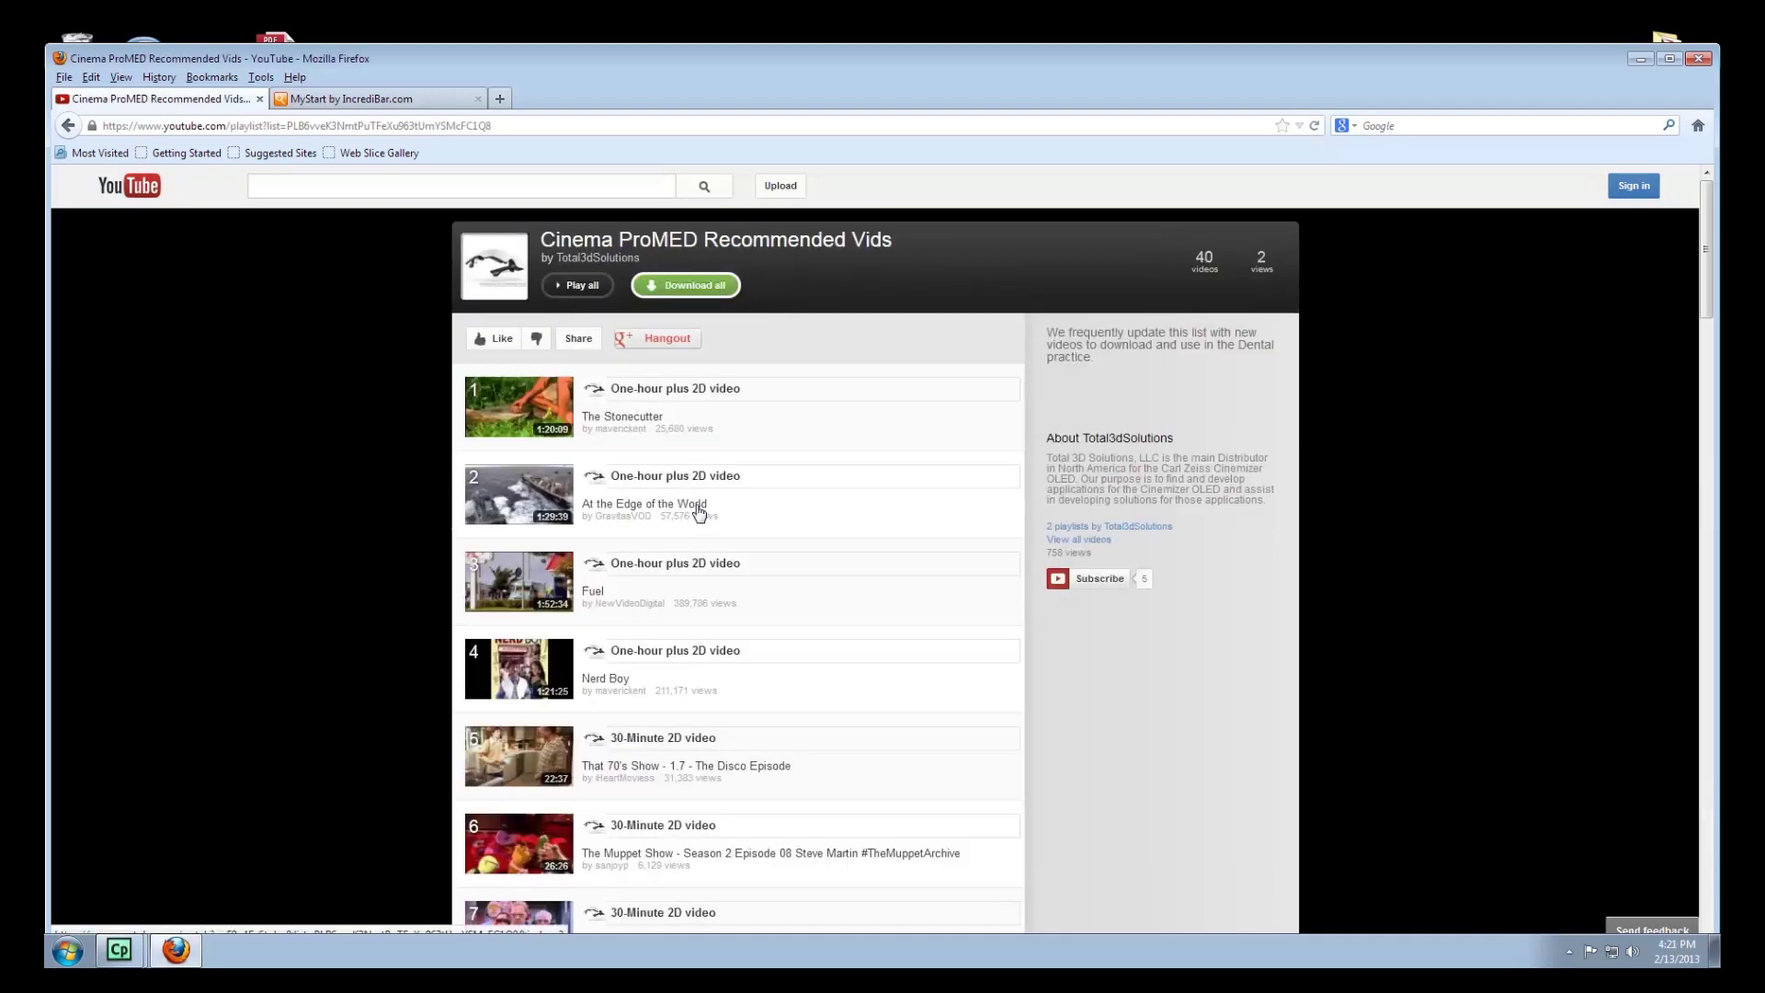
- Play The Stonecutter, pause its ad, and send it to Freemake Video Downloader
left_click(504, 409)
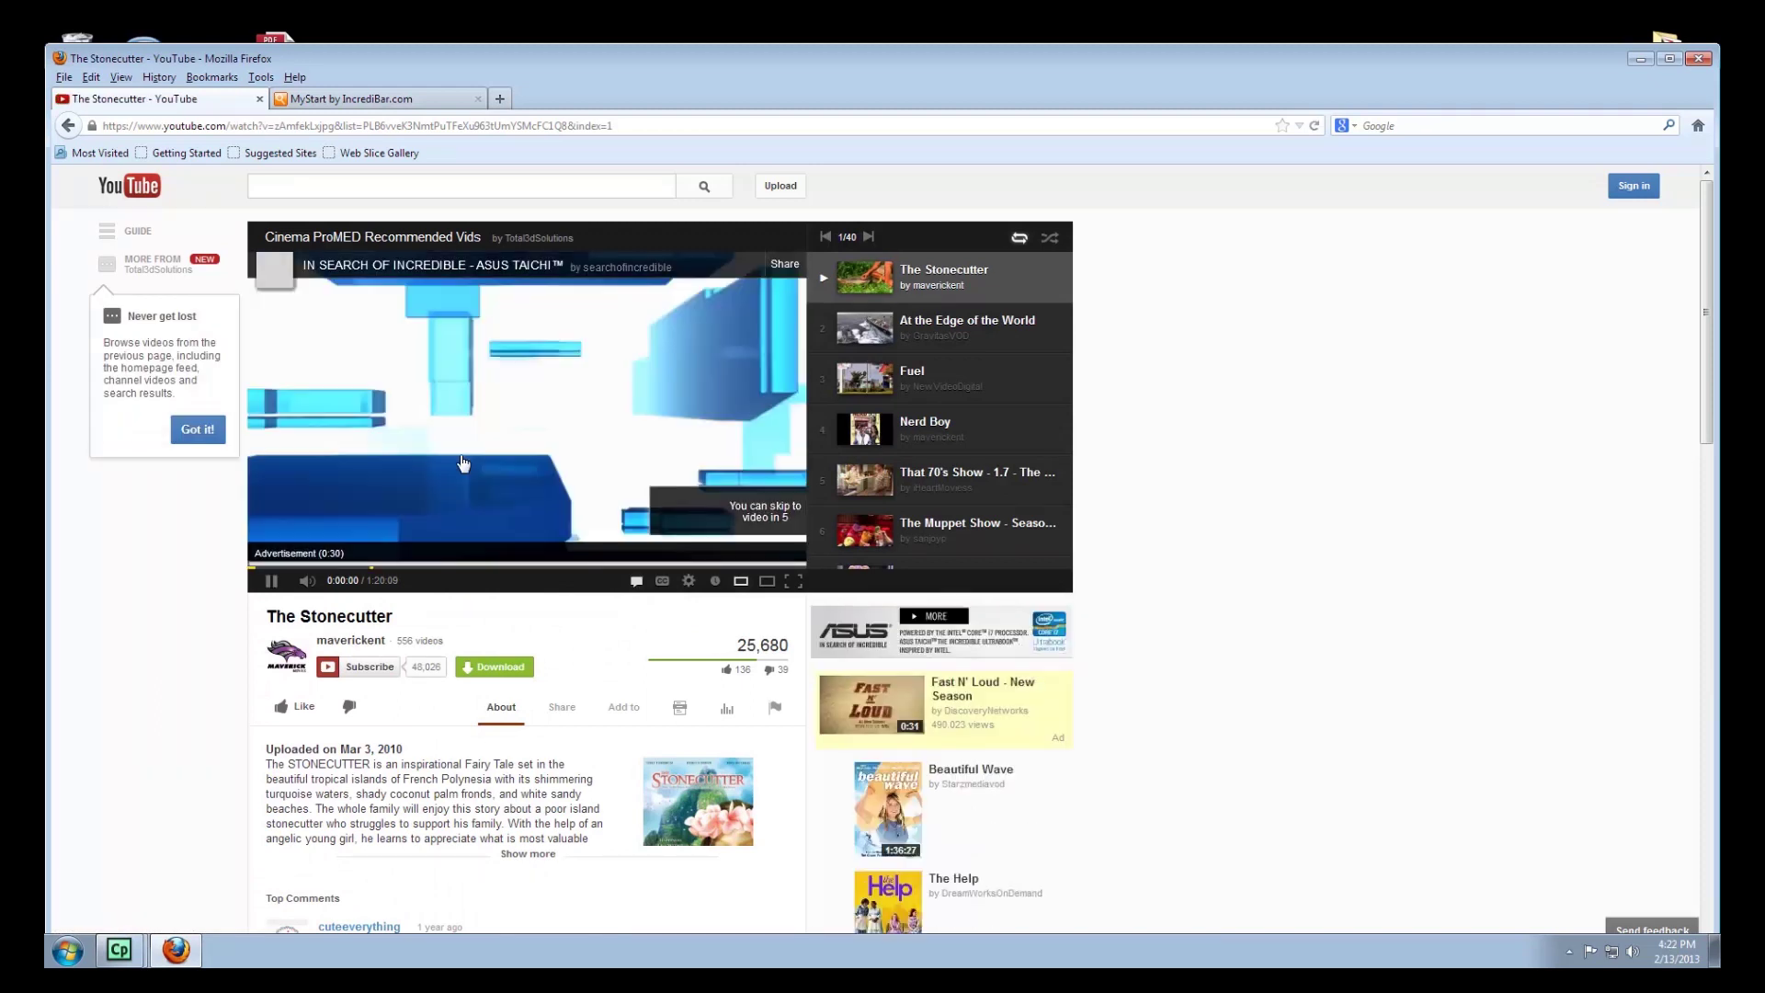
left_click(272, 581)
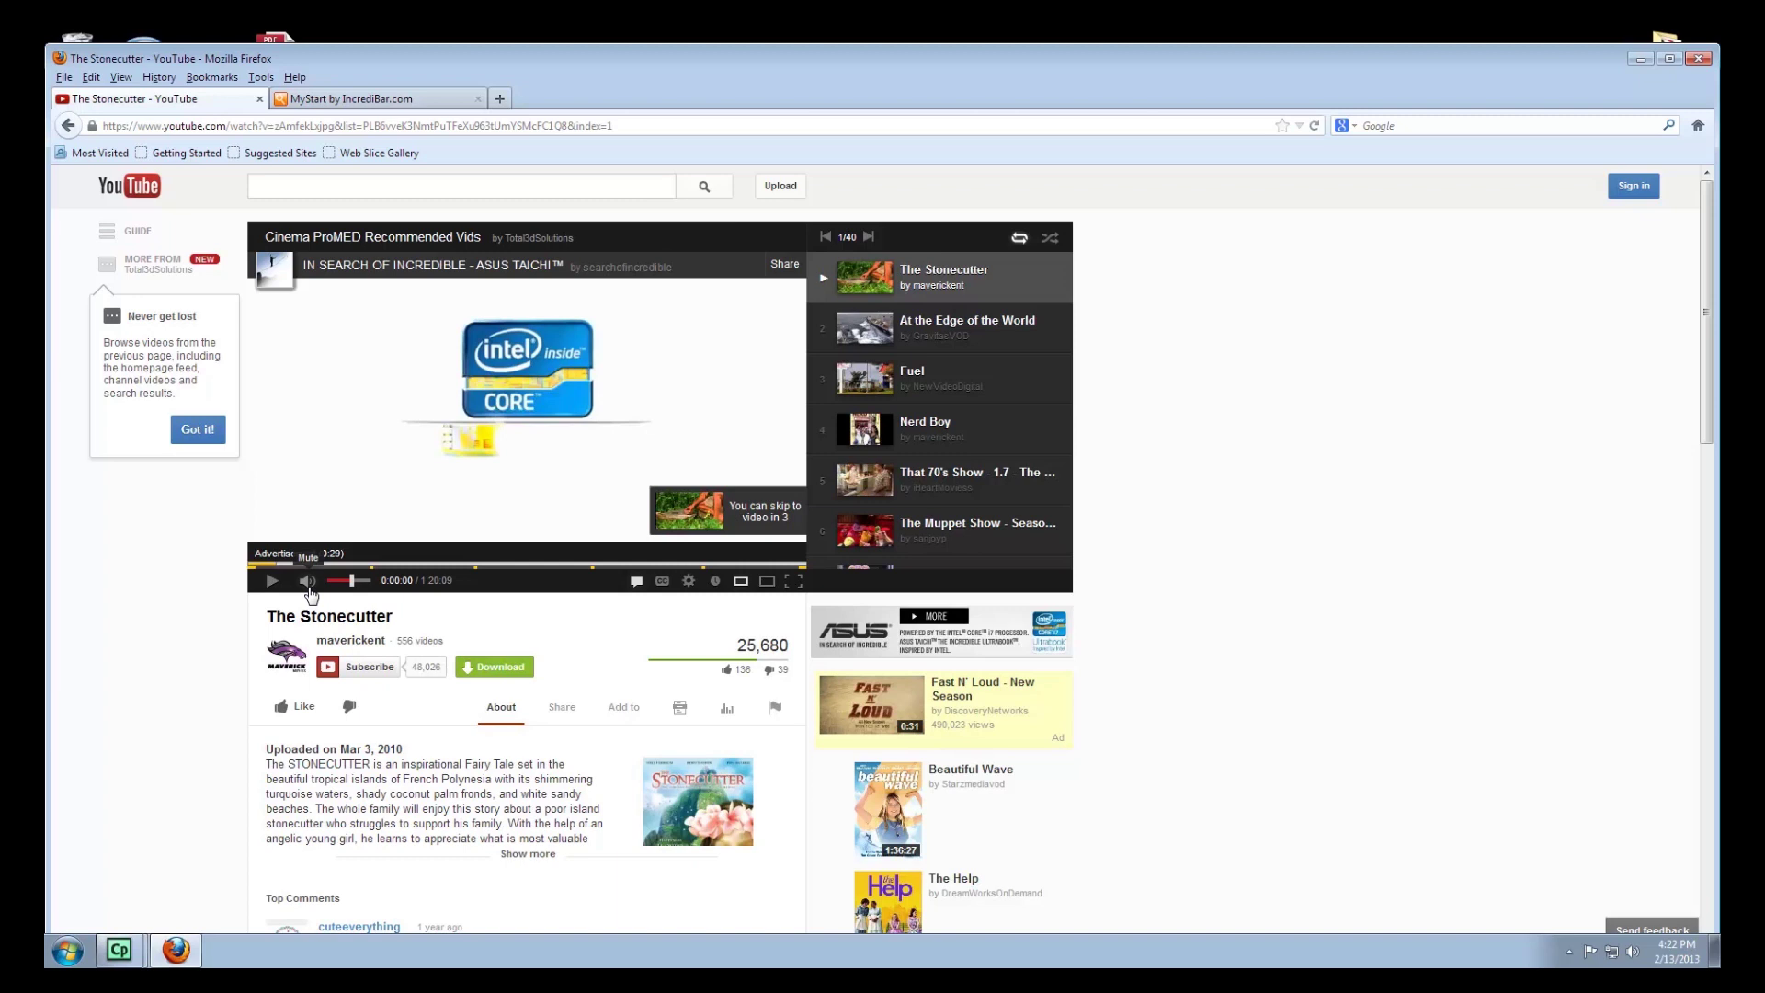
left_click(492, 674)
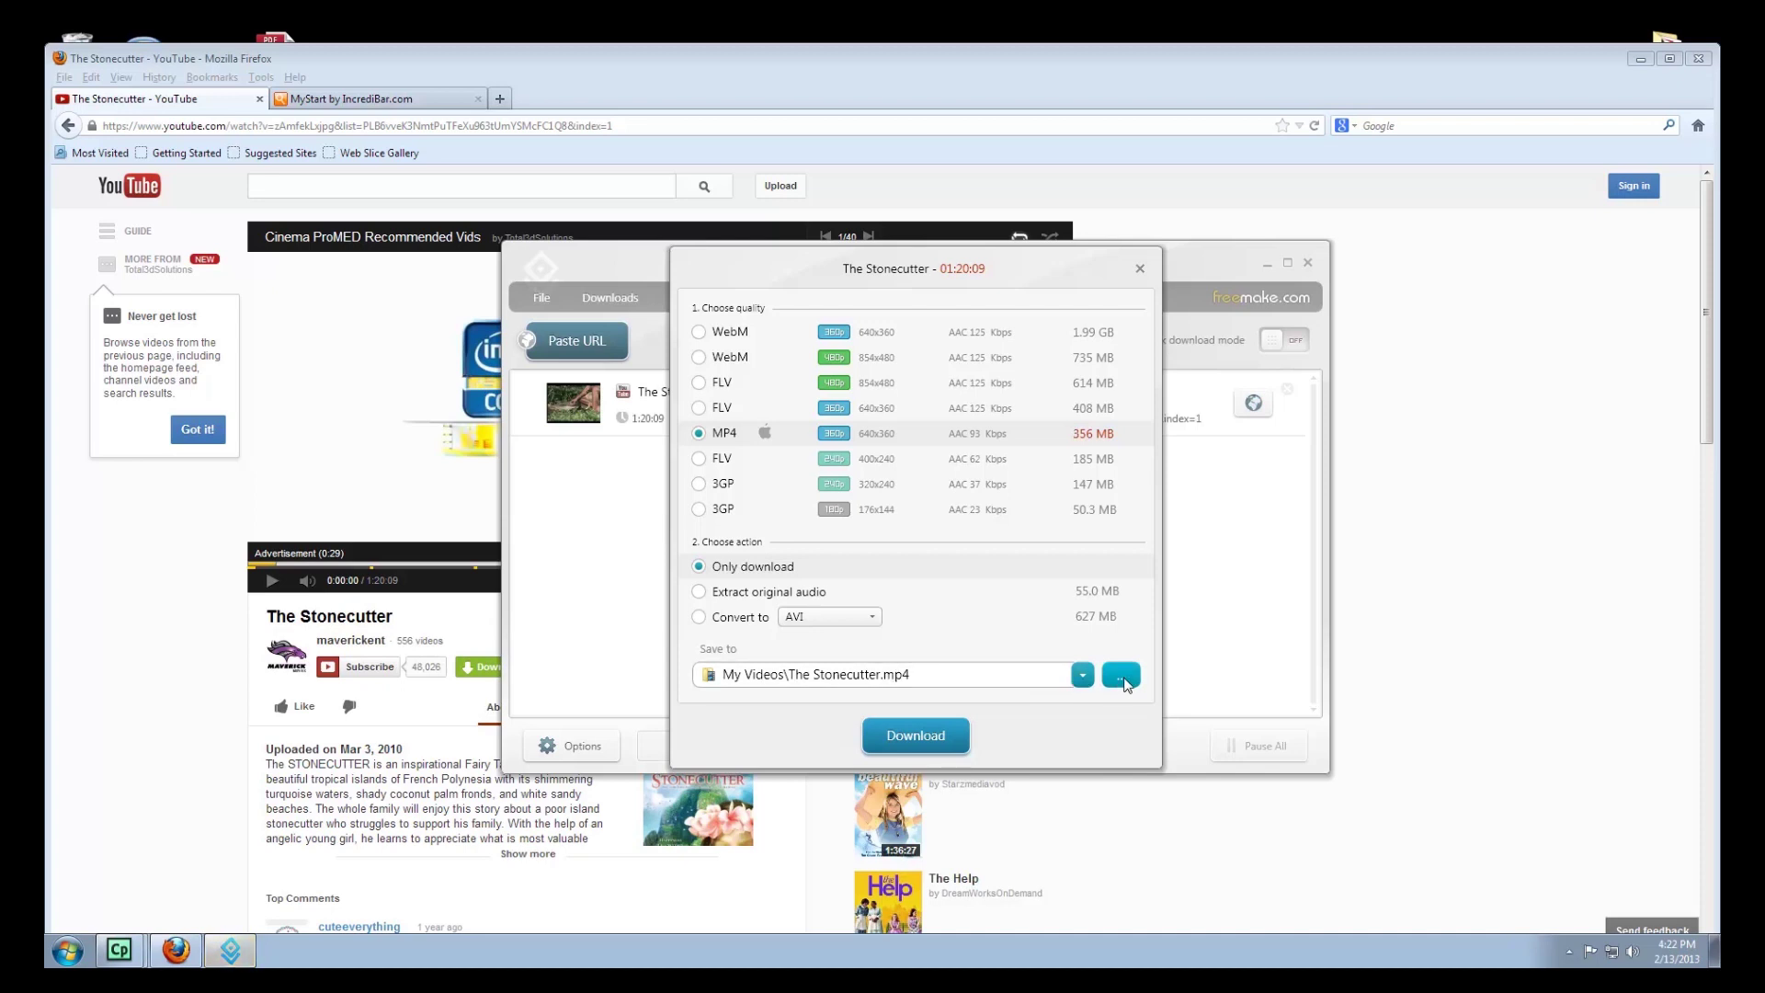
- Download The Stonecutter as 640x360 MP4, then open At the Edge of the World
left_click(921, 743)
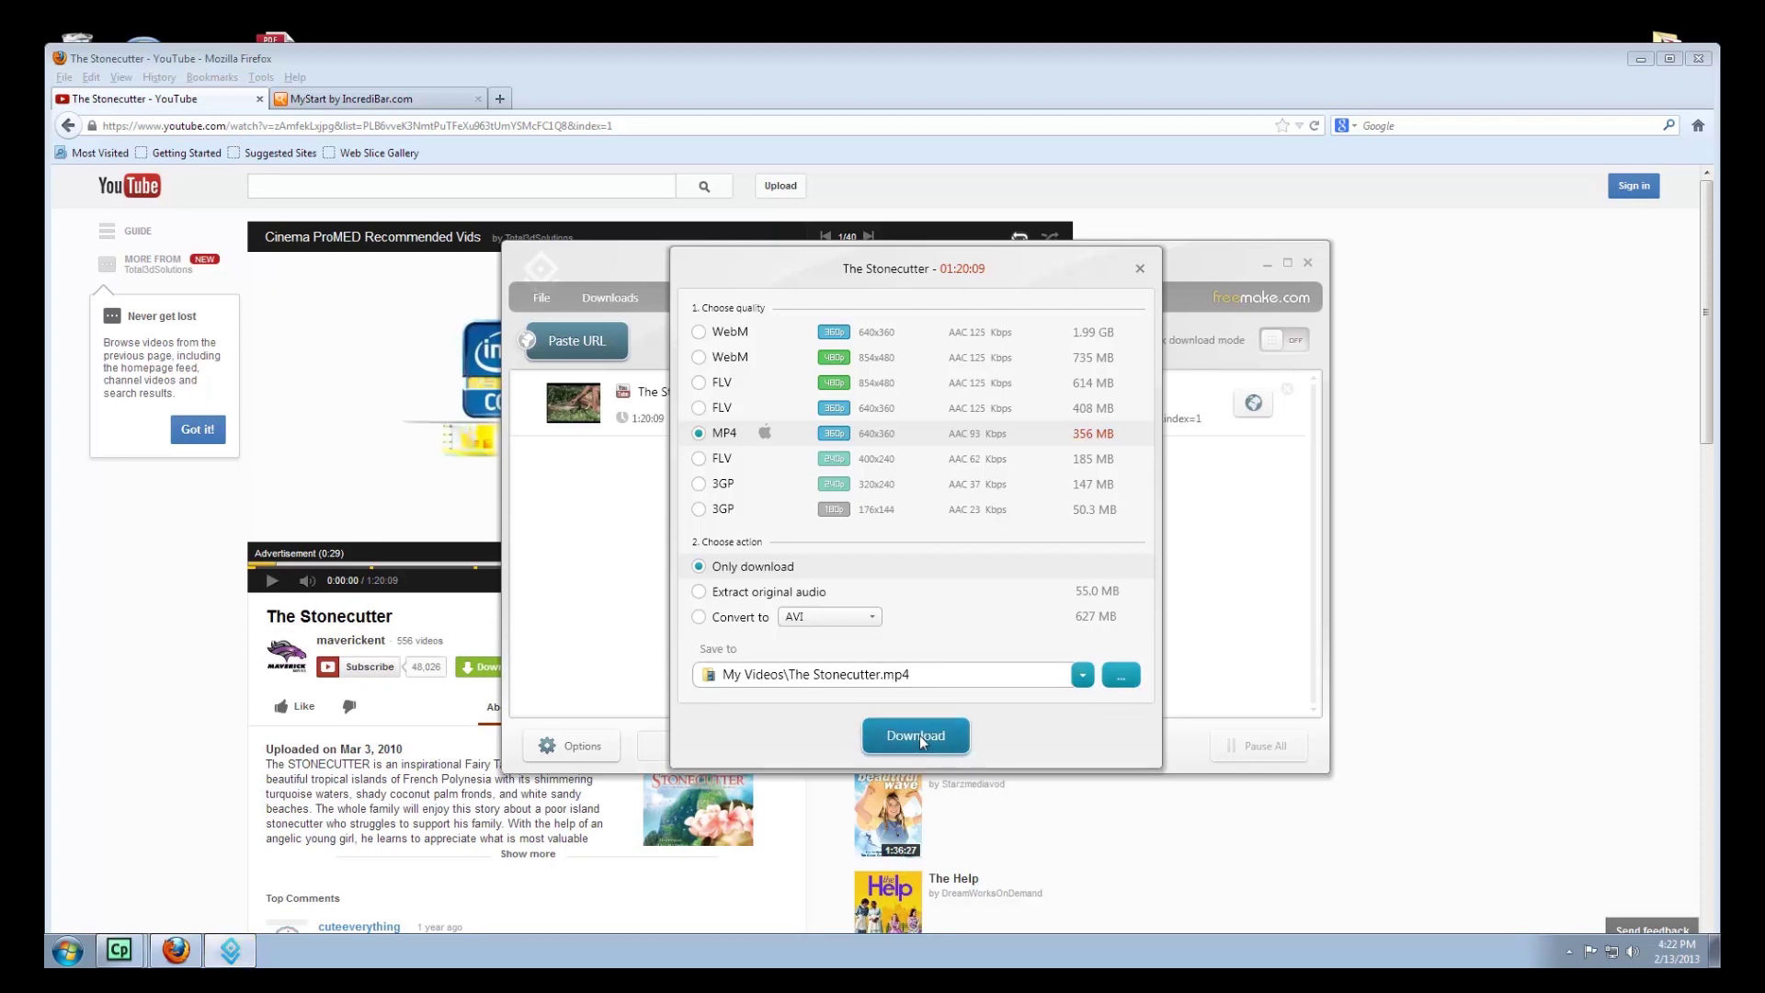
left_click(952, 326)
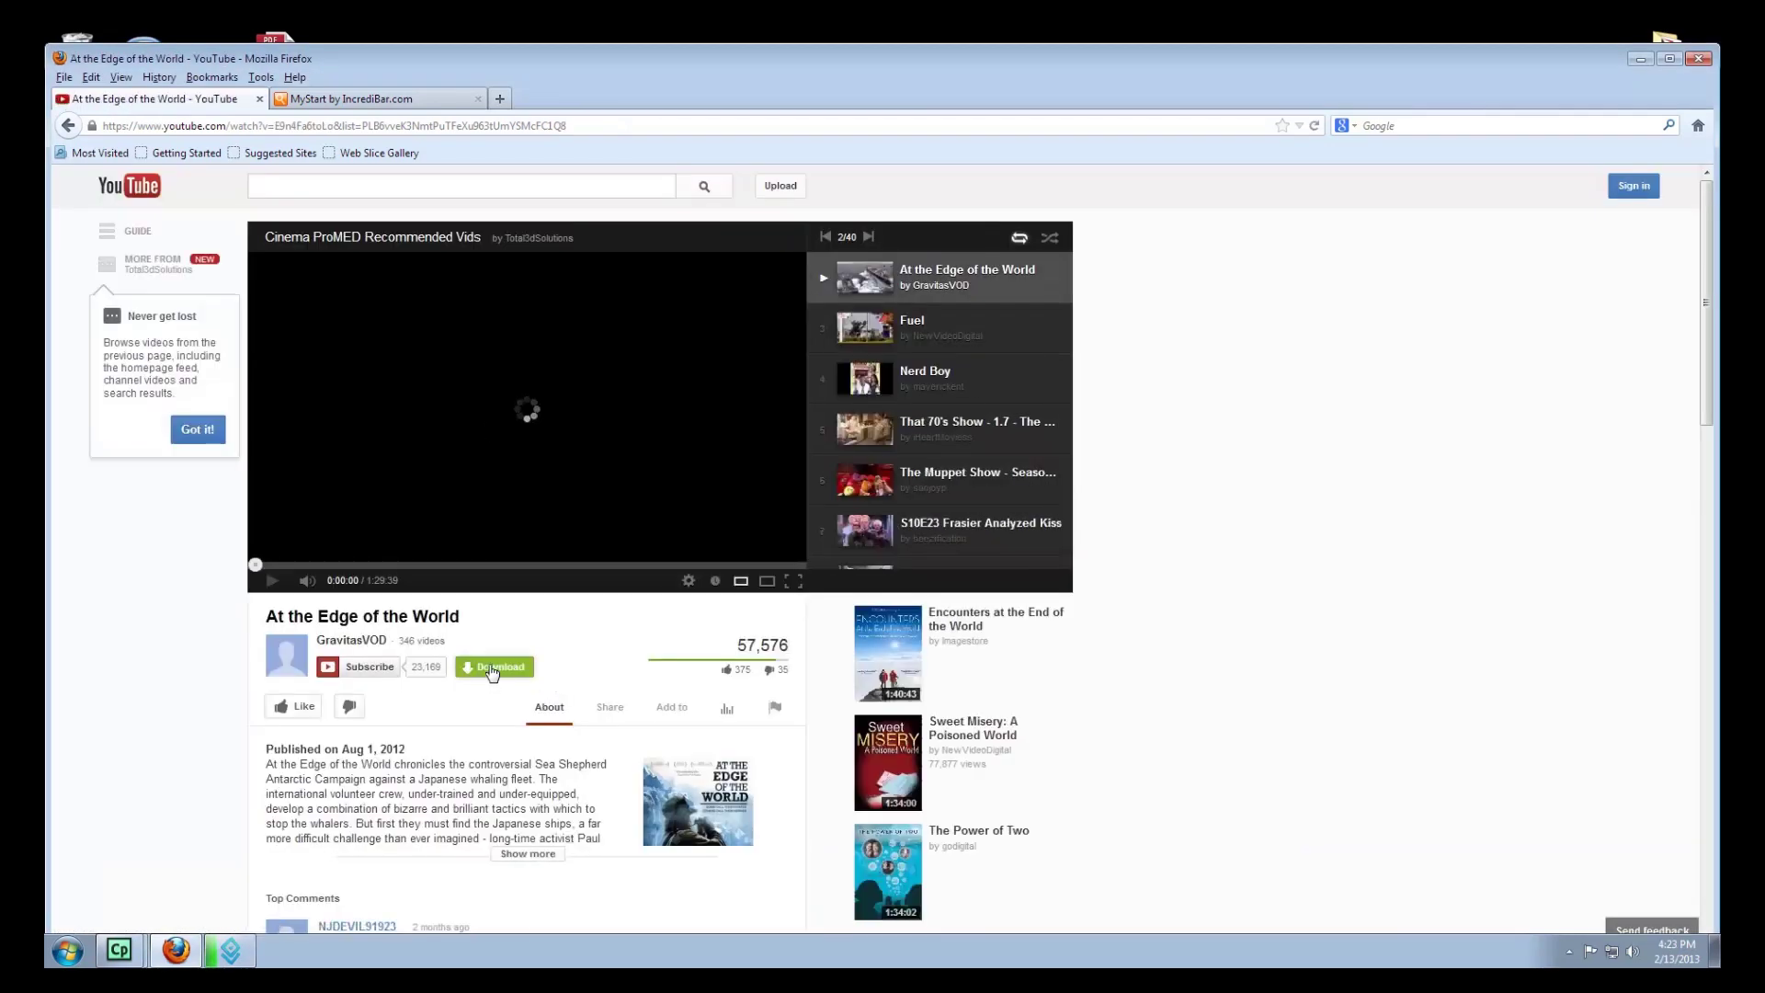
- Send At the Edge of the World to Freemake and download it as 640x360 MP4
left_click(492, 669)
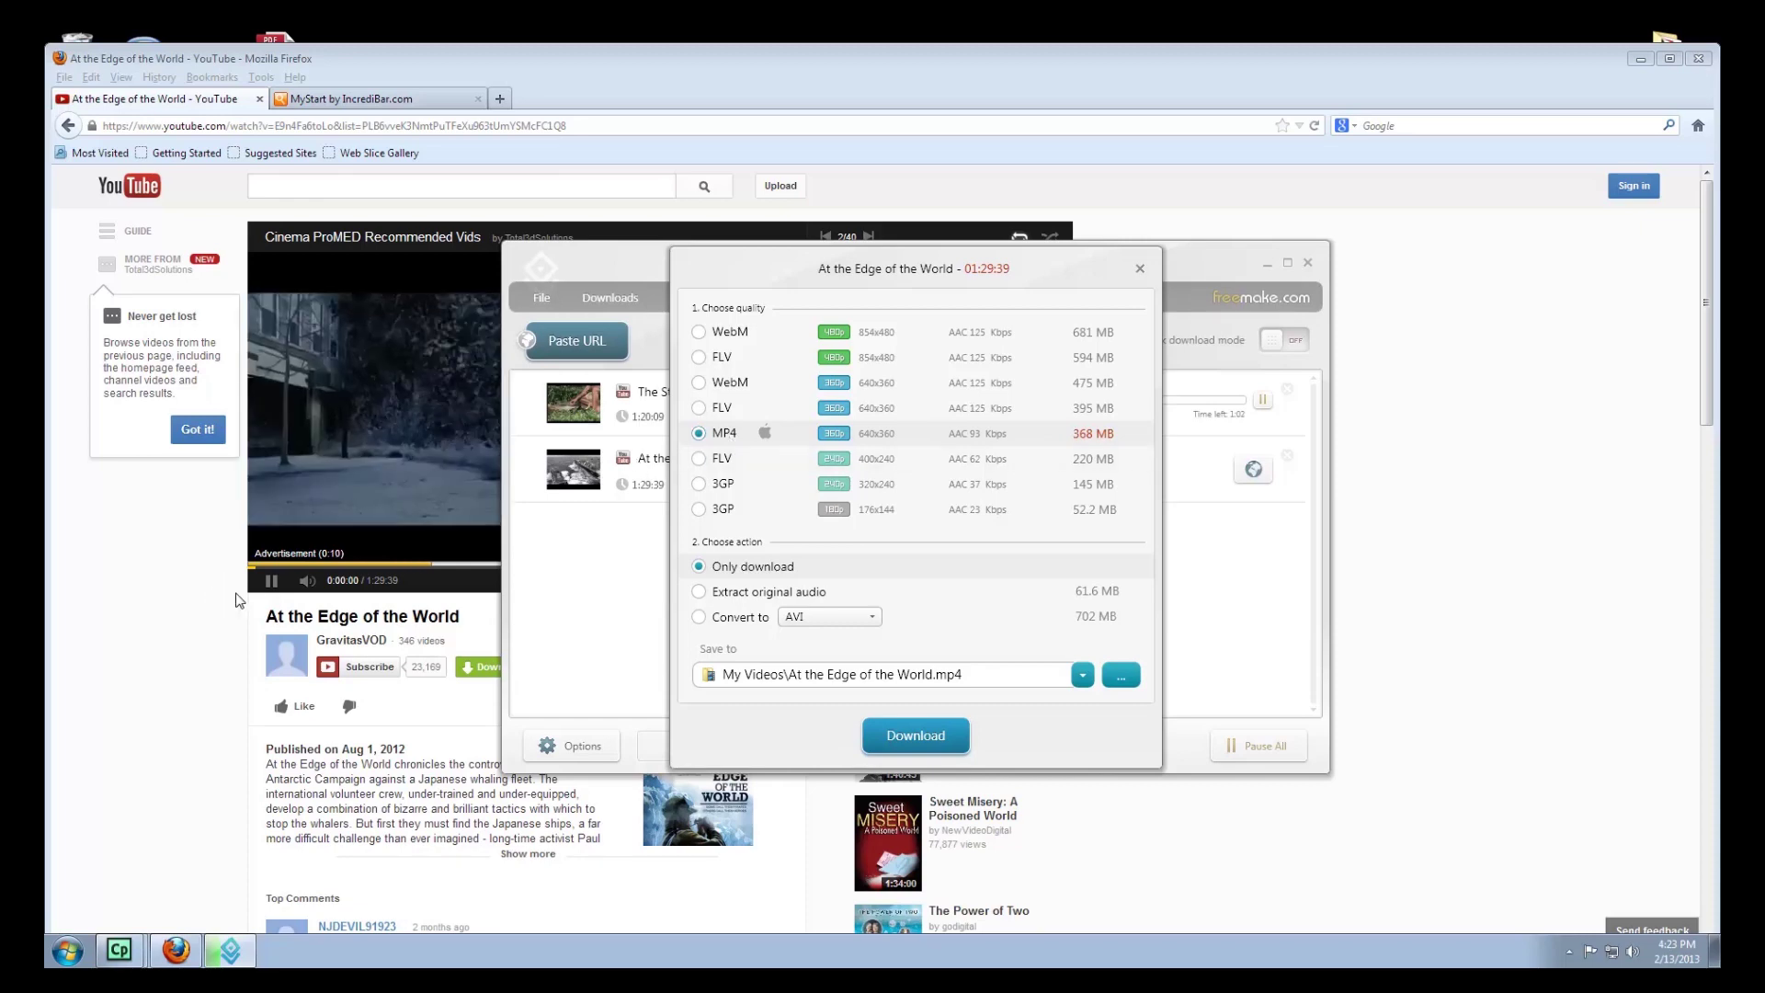
left_click(271, 580)
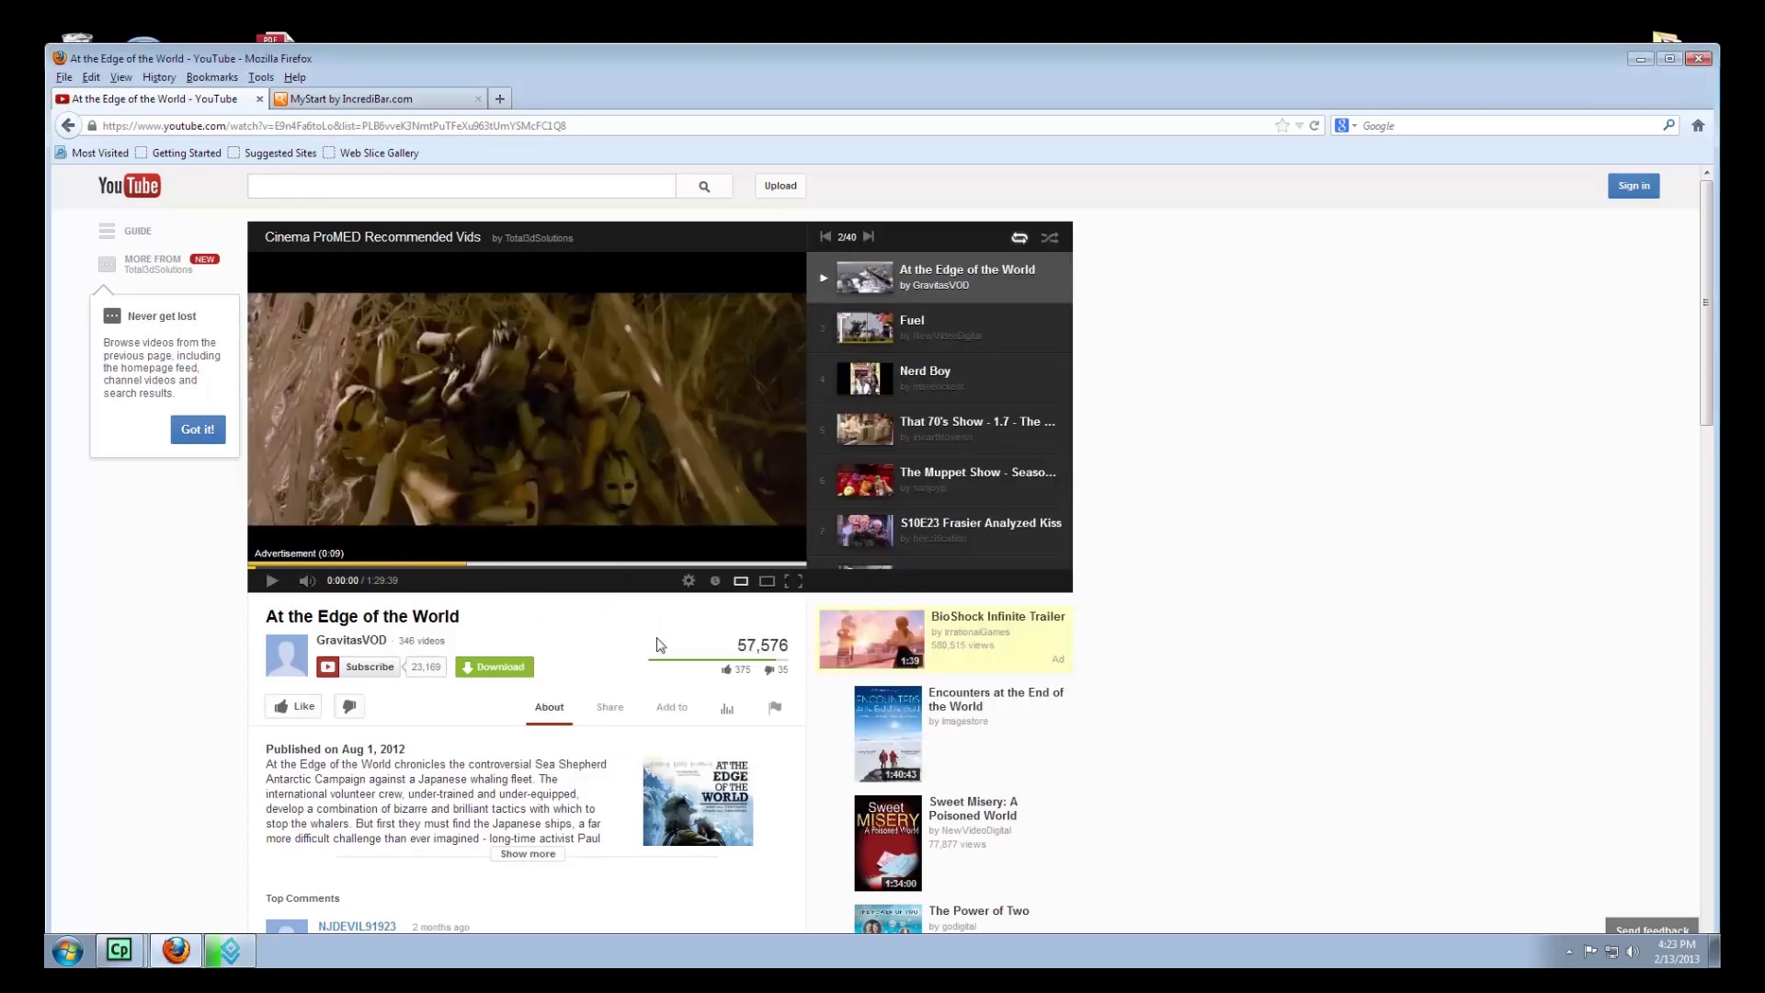
left_click(232, 951)
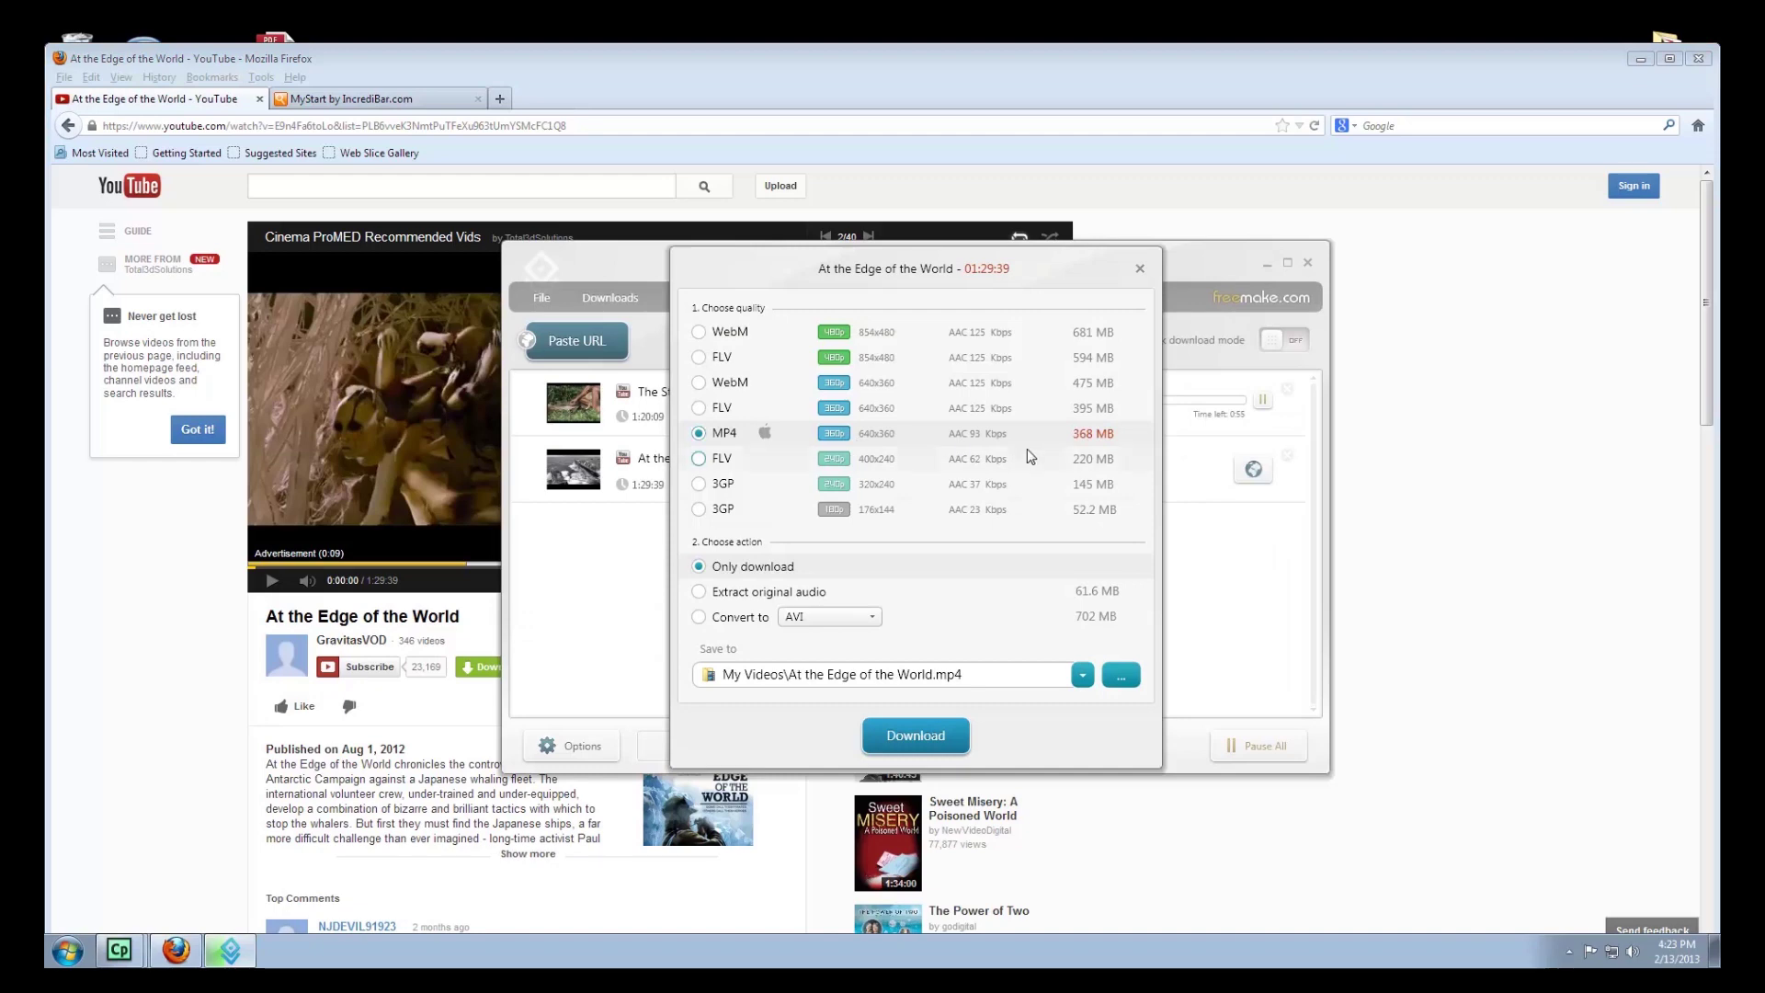
left_click(930, 735)
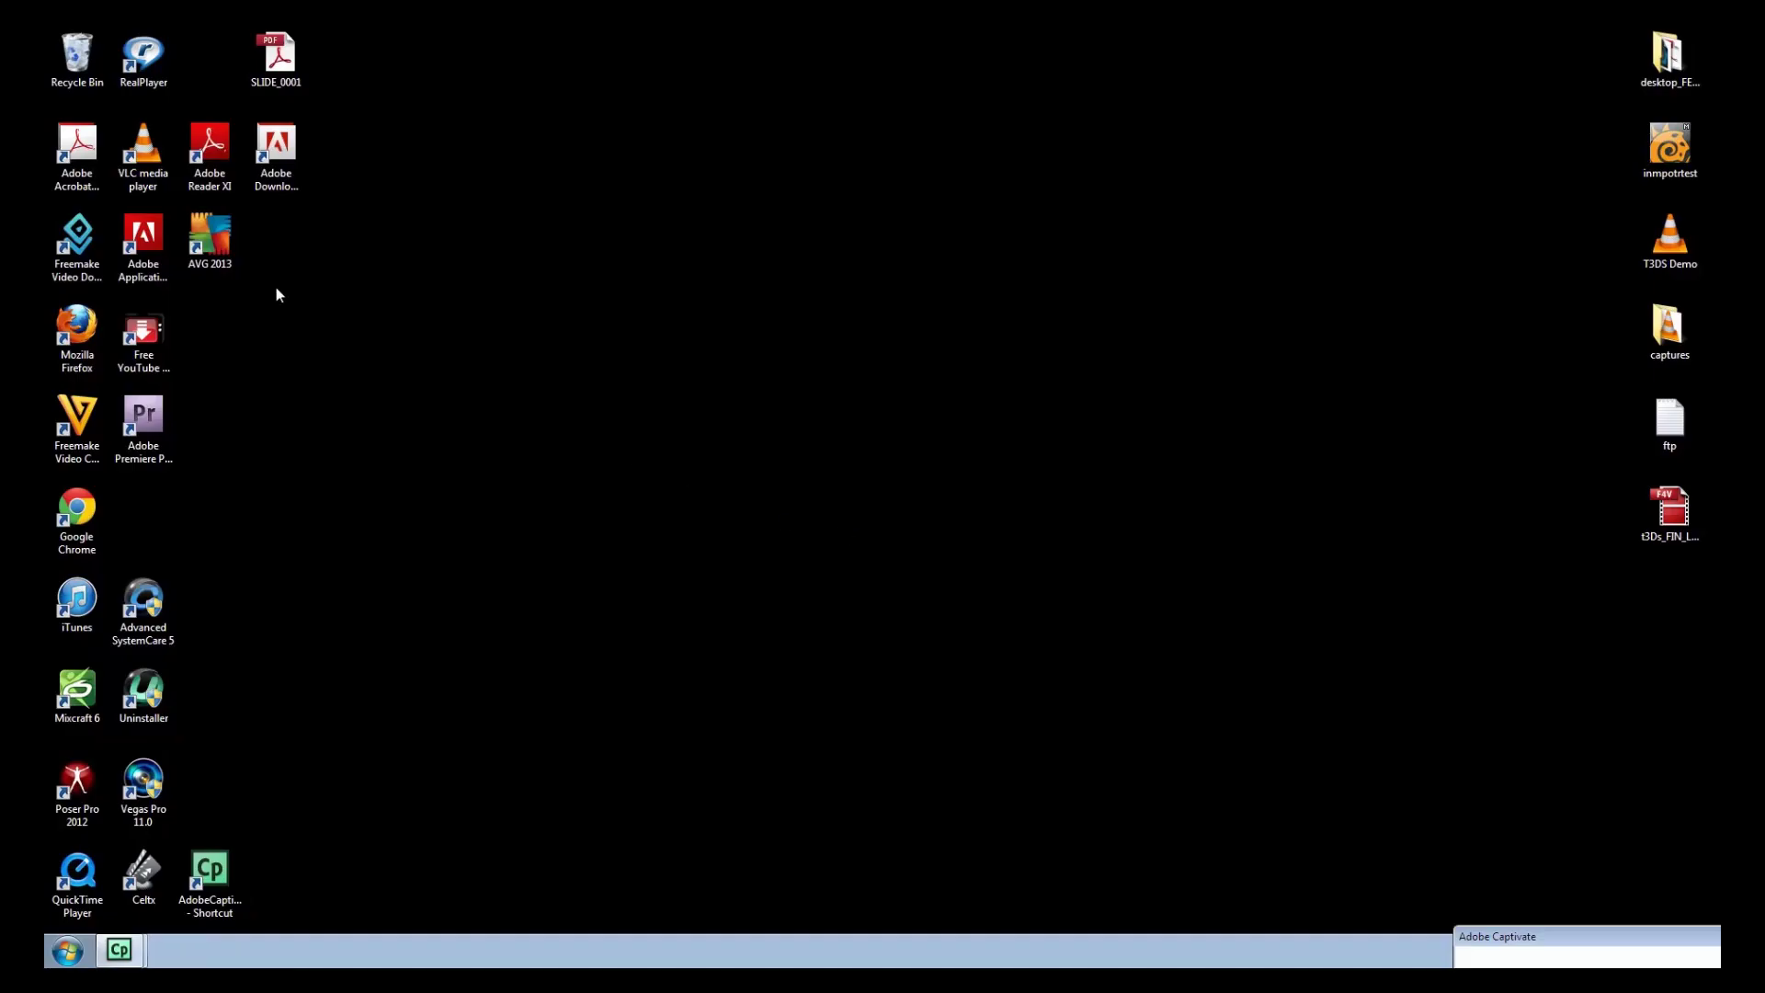
- Start iTunes from the desktop and decline the iPod software update
double_click(79, 603)
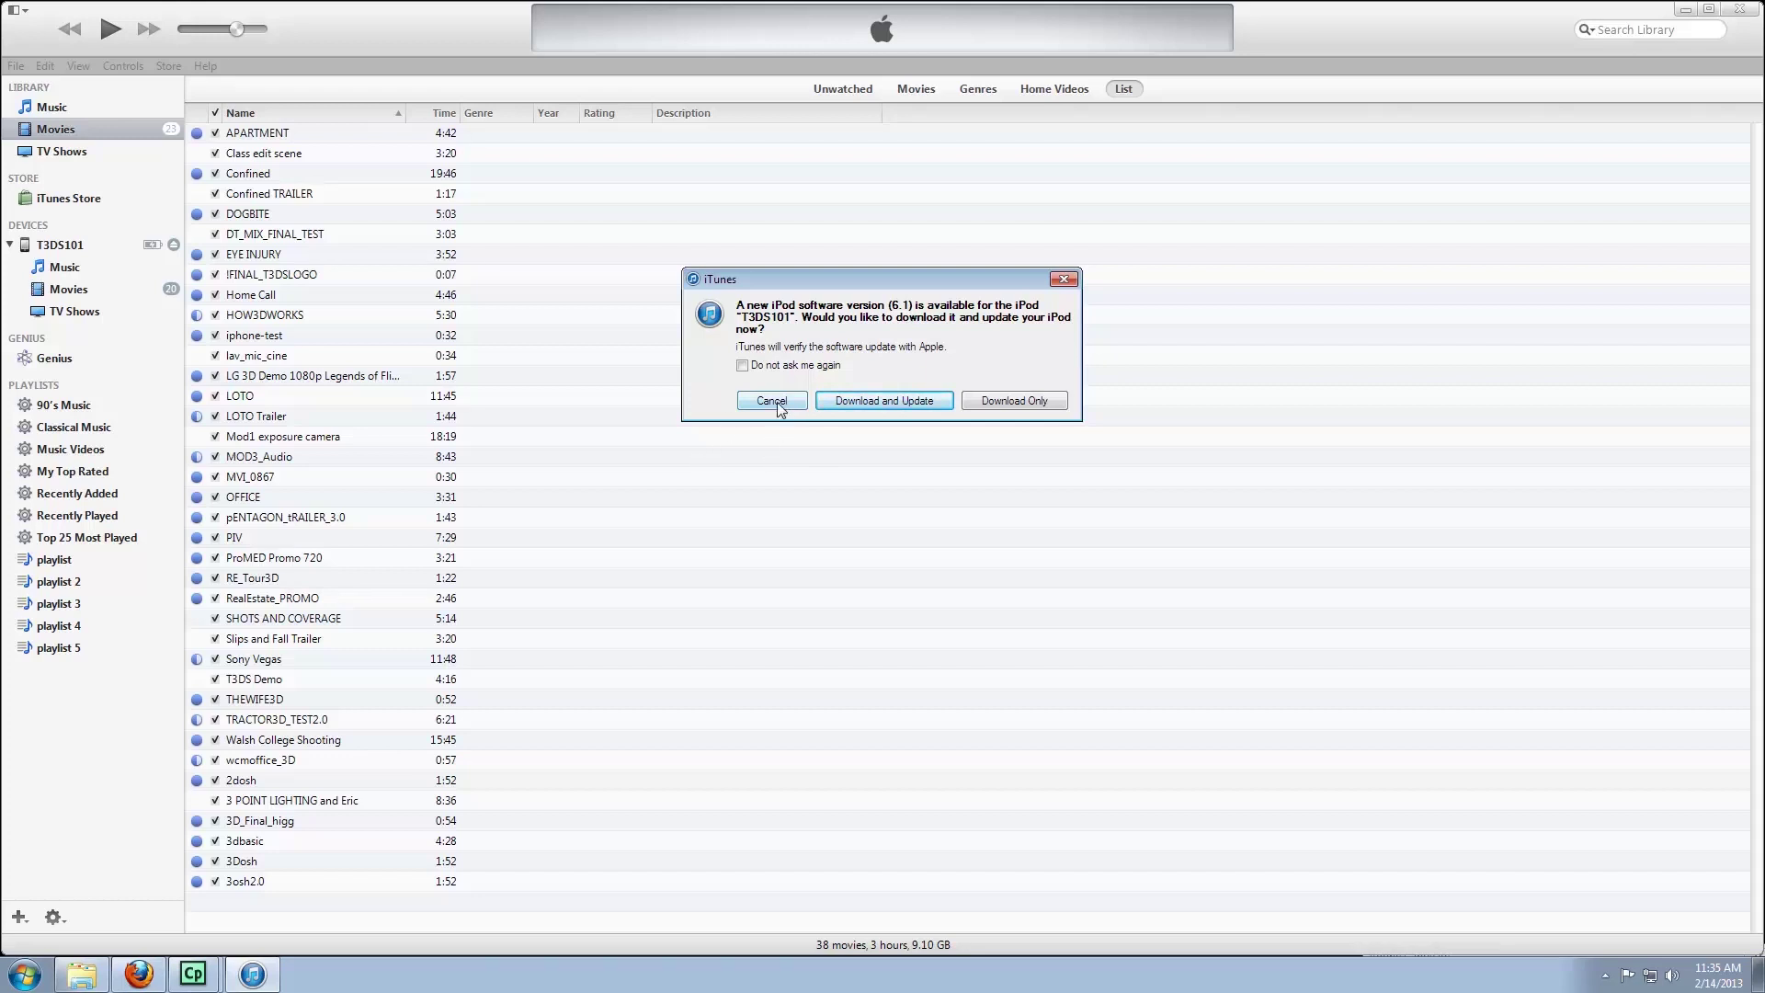
left_click(779, 402)
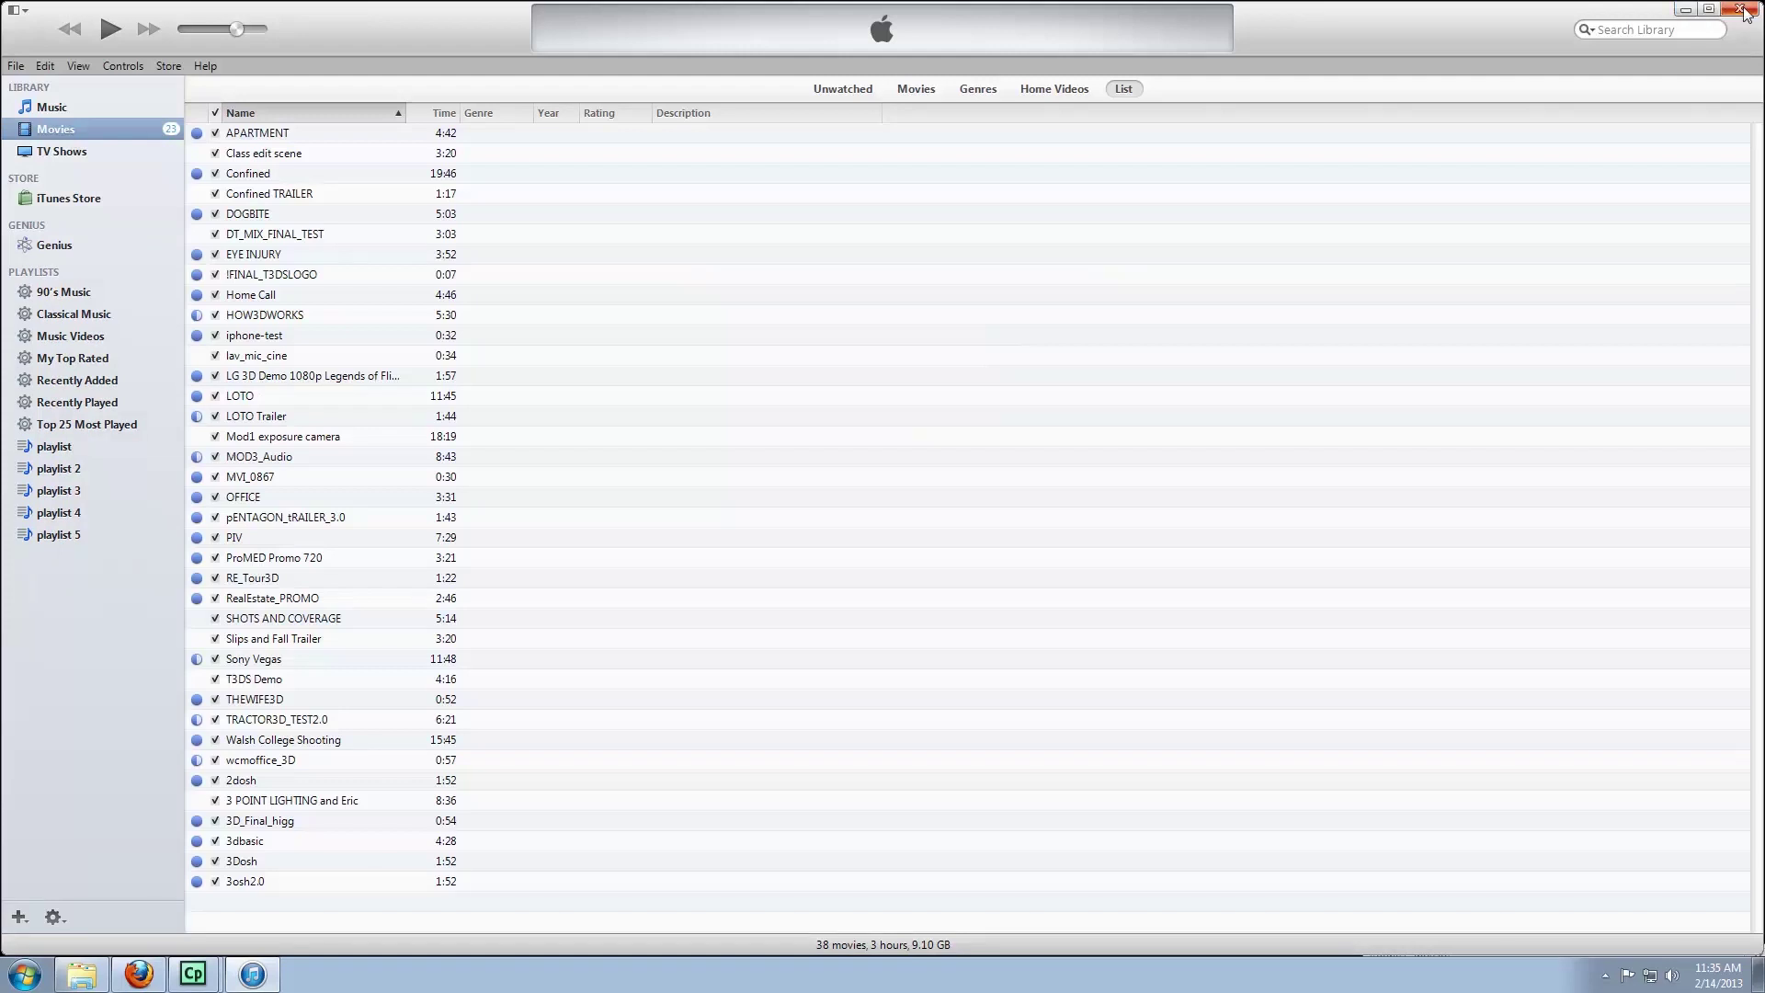
- Add the Videos folder to the iTunes library so both downloaded movies appear
left_click(16, 67)
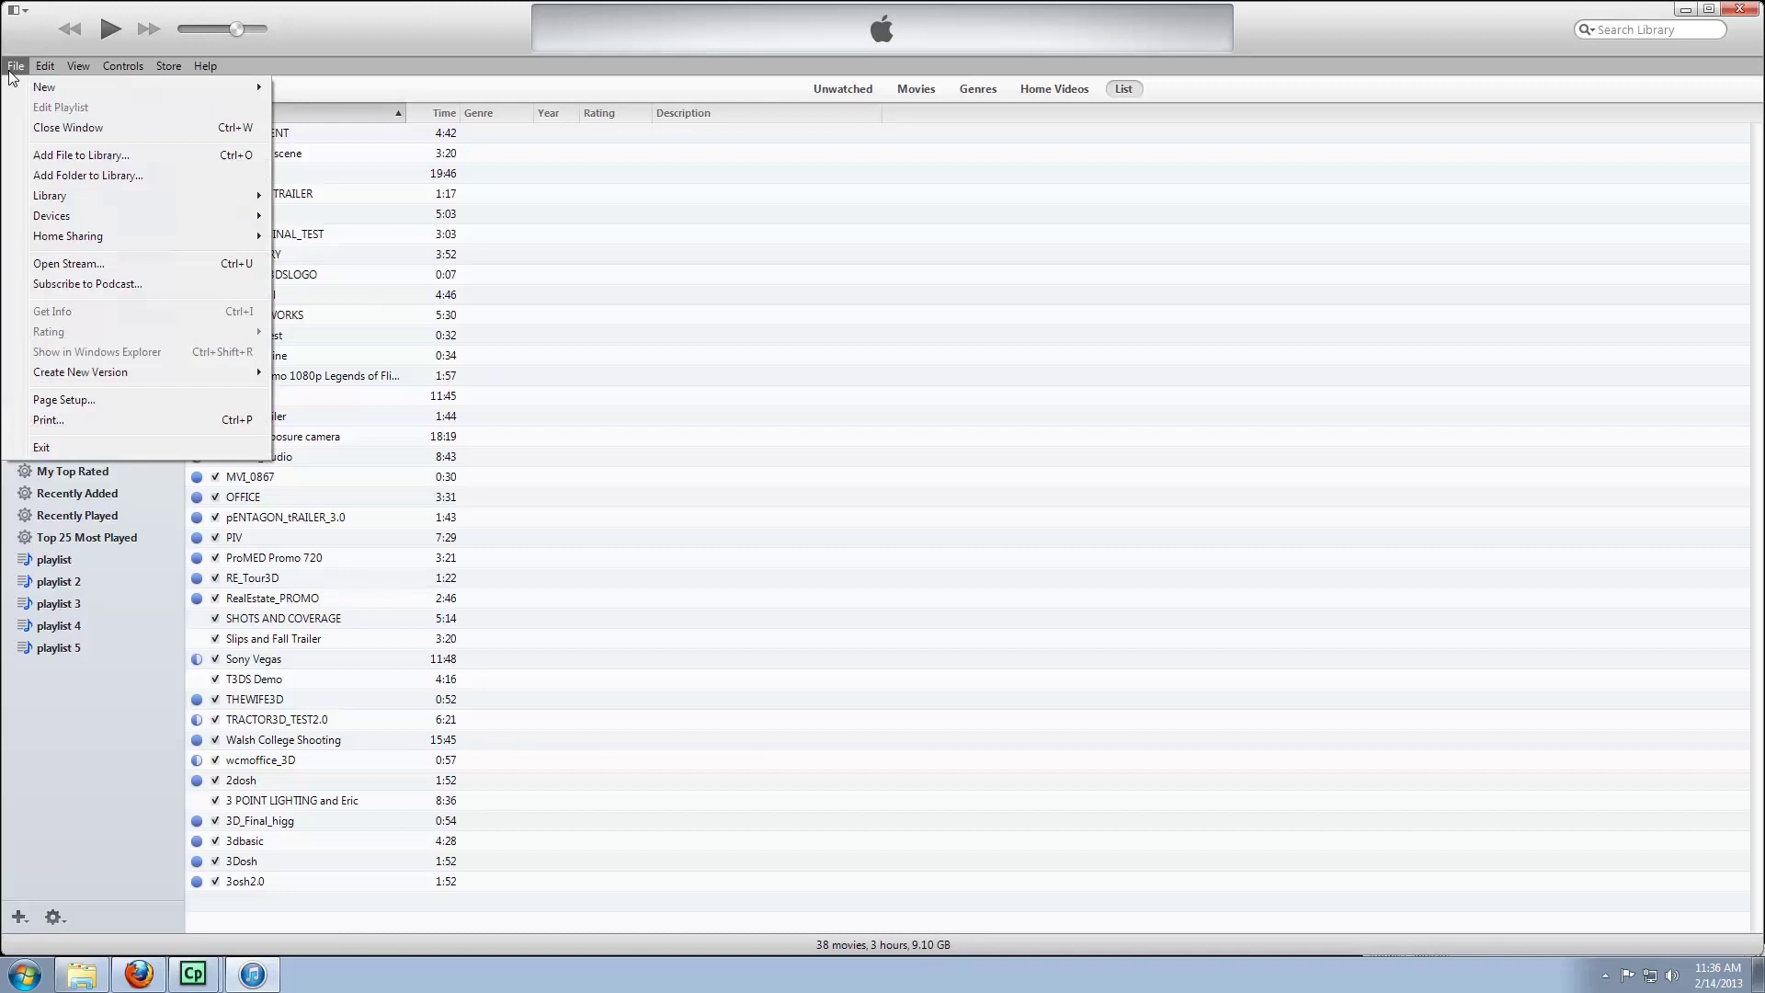
left_click(104, 176)
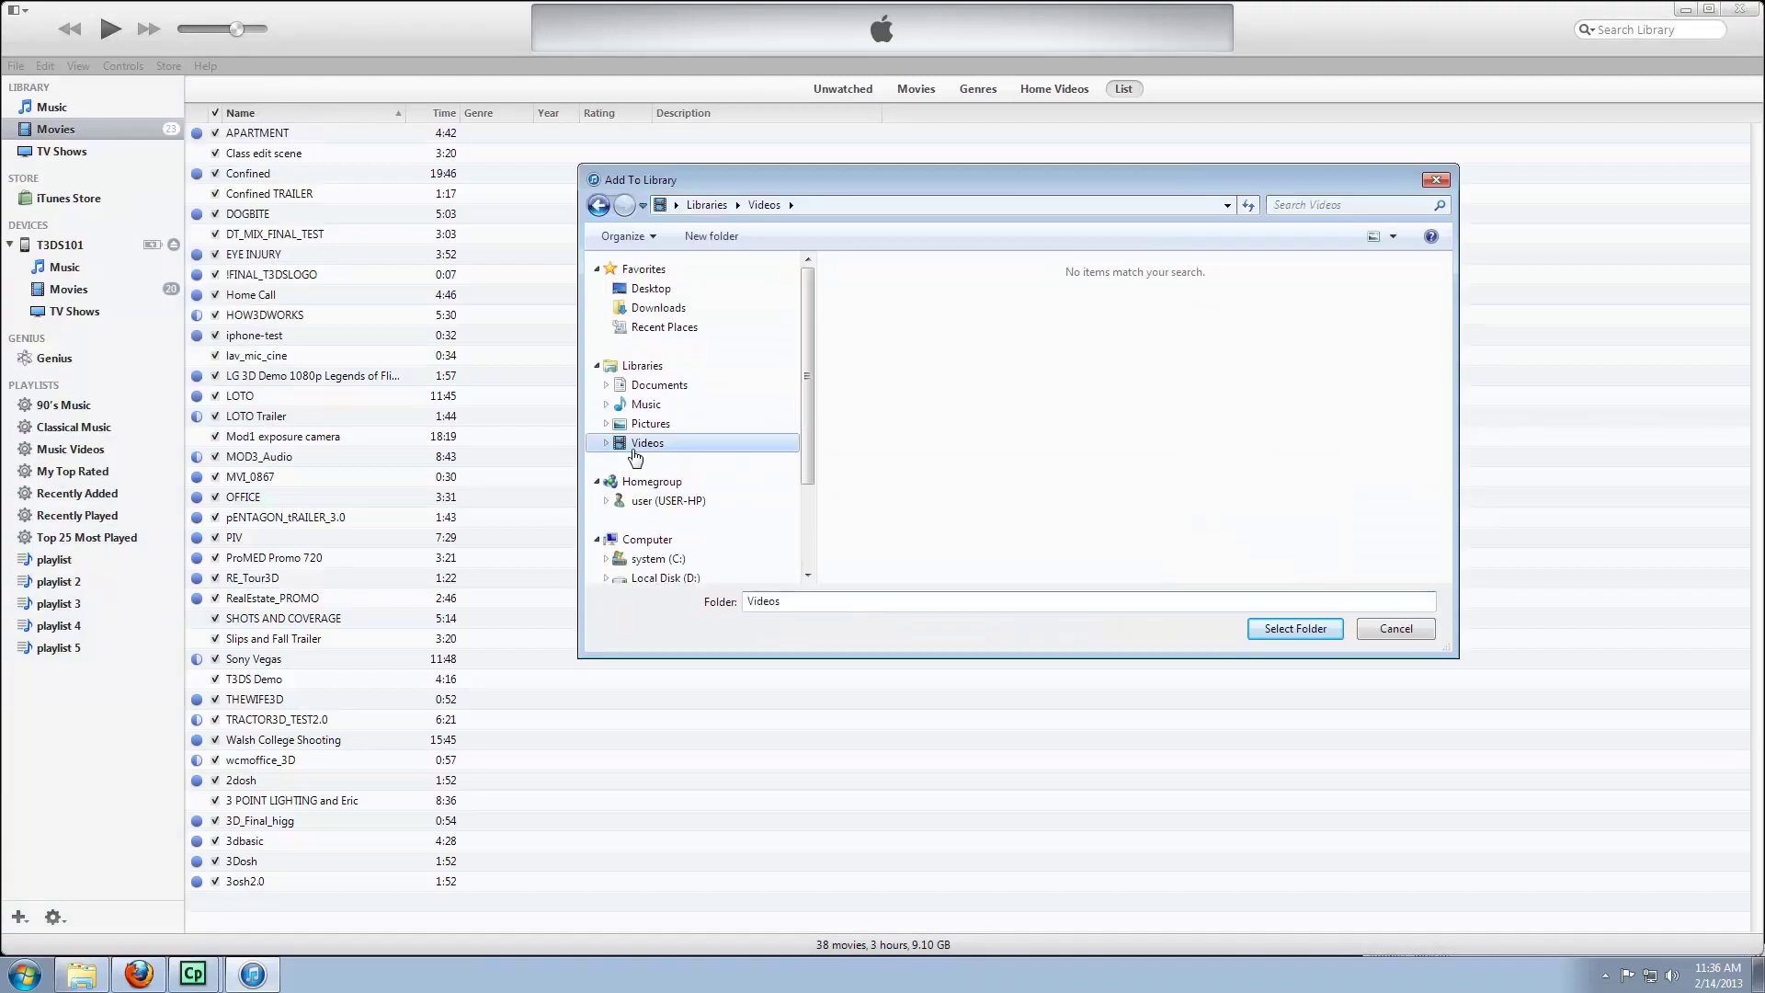
left_click(1295, 629)
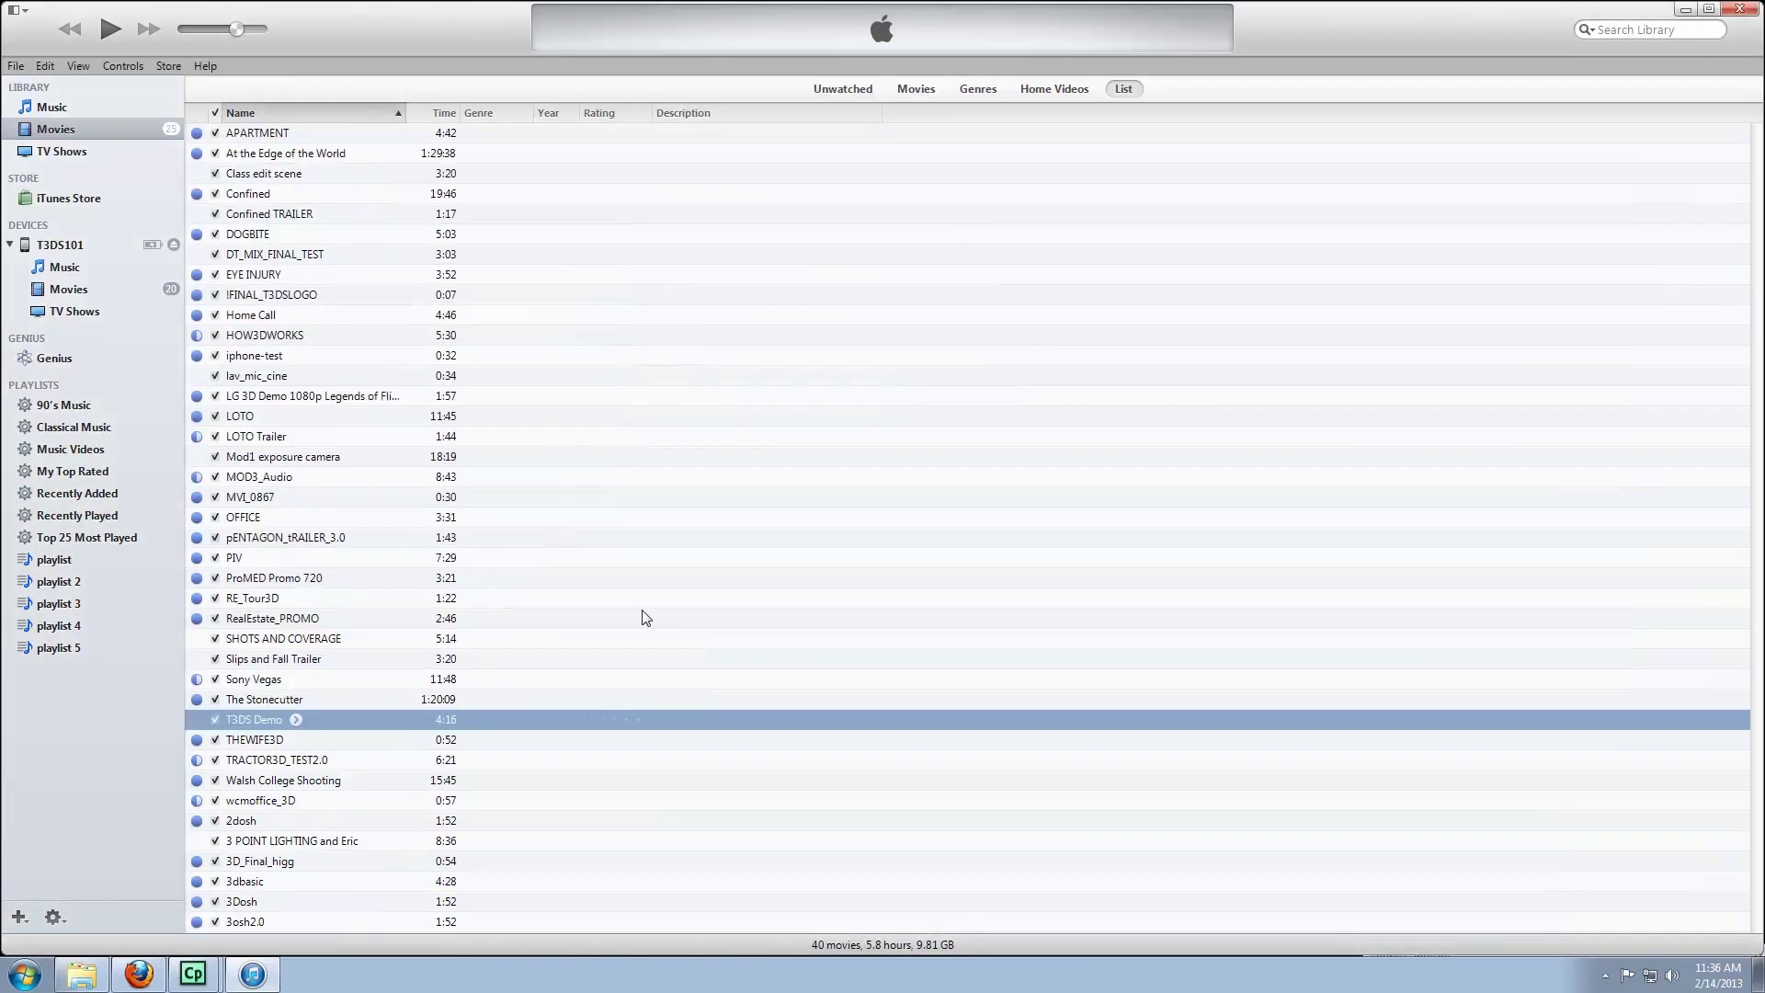
left_click(258, 702)
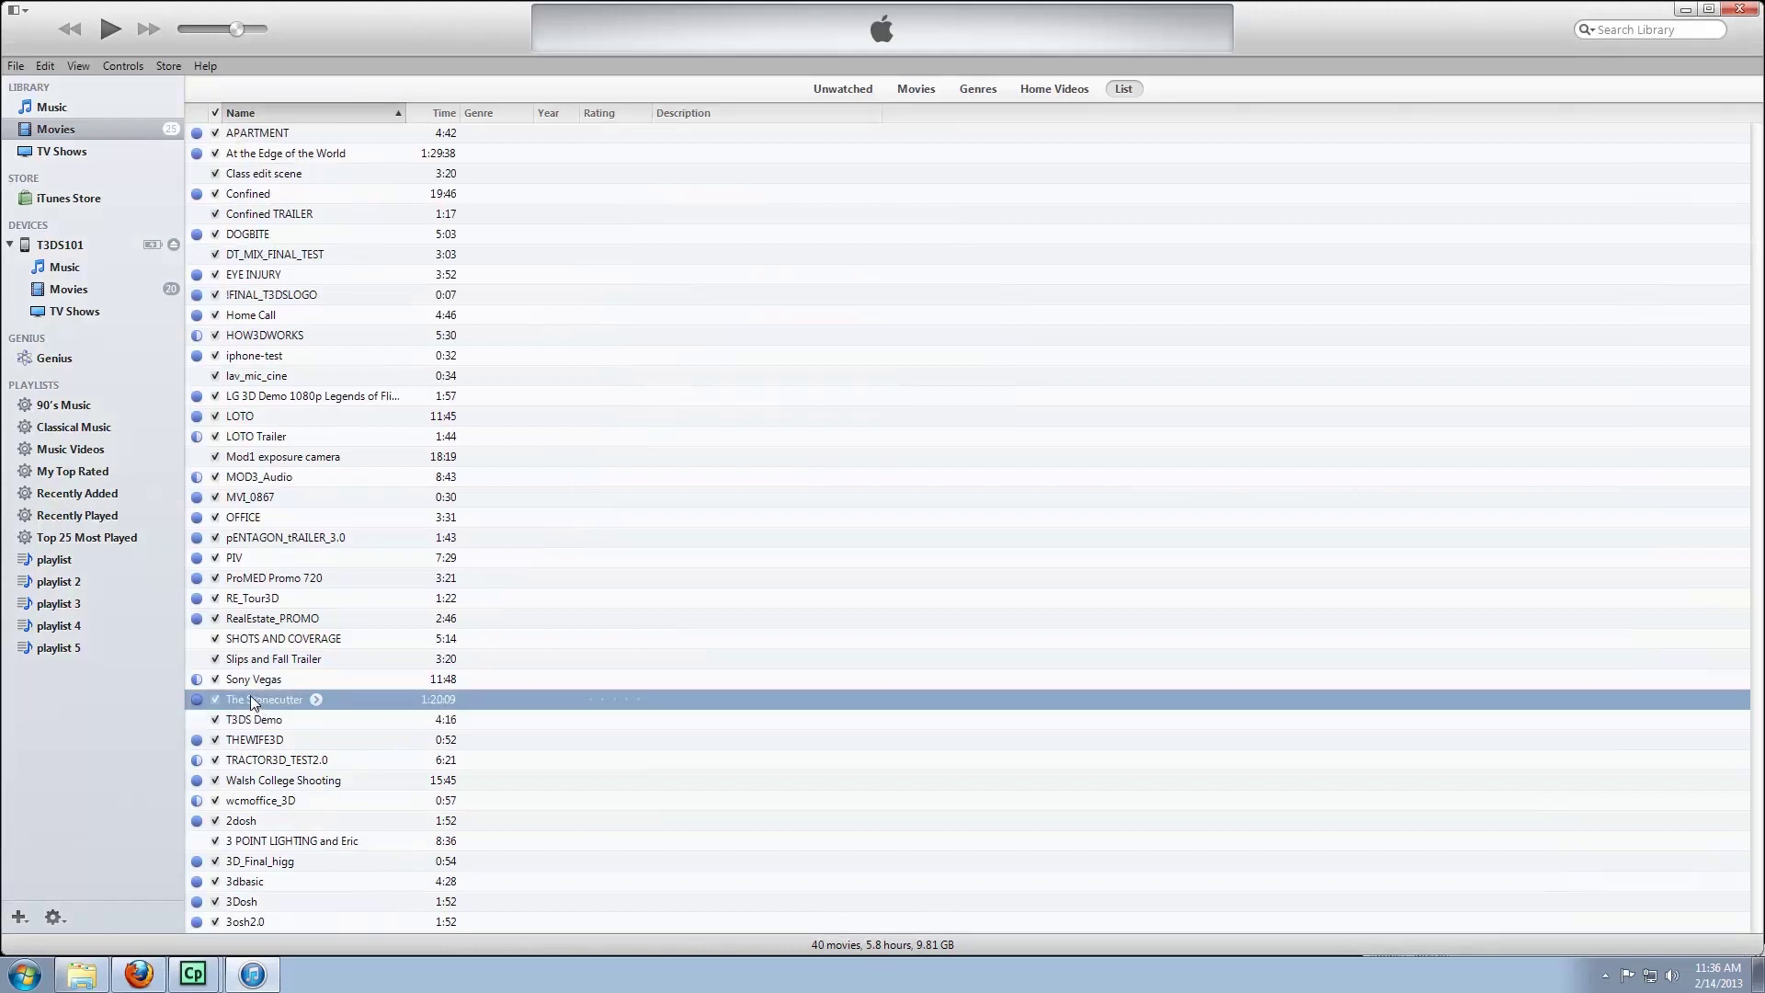
left_click(16, 66)
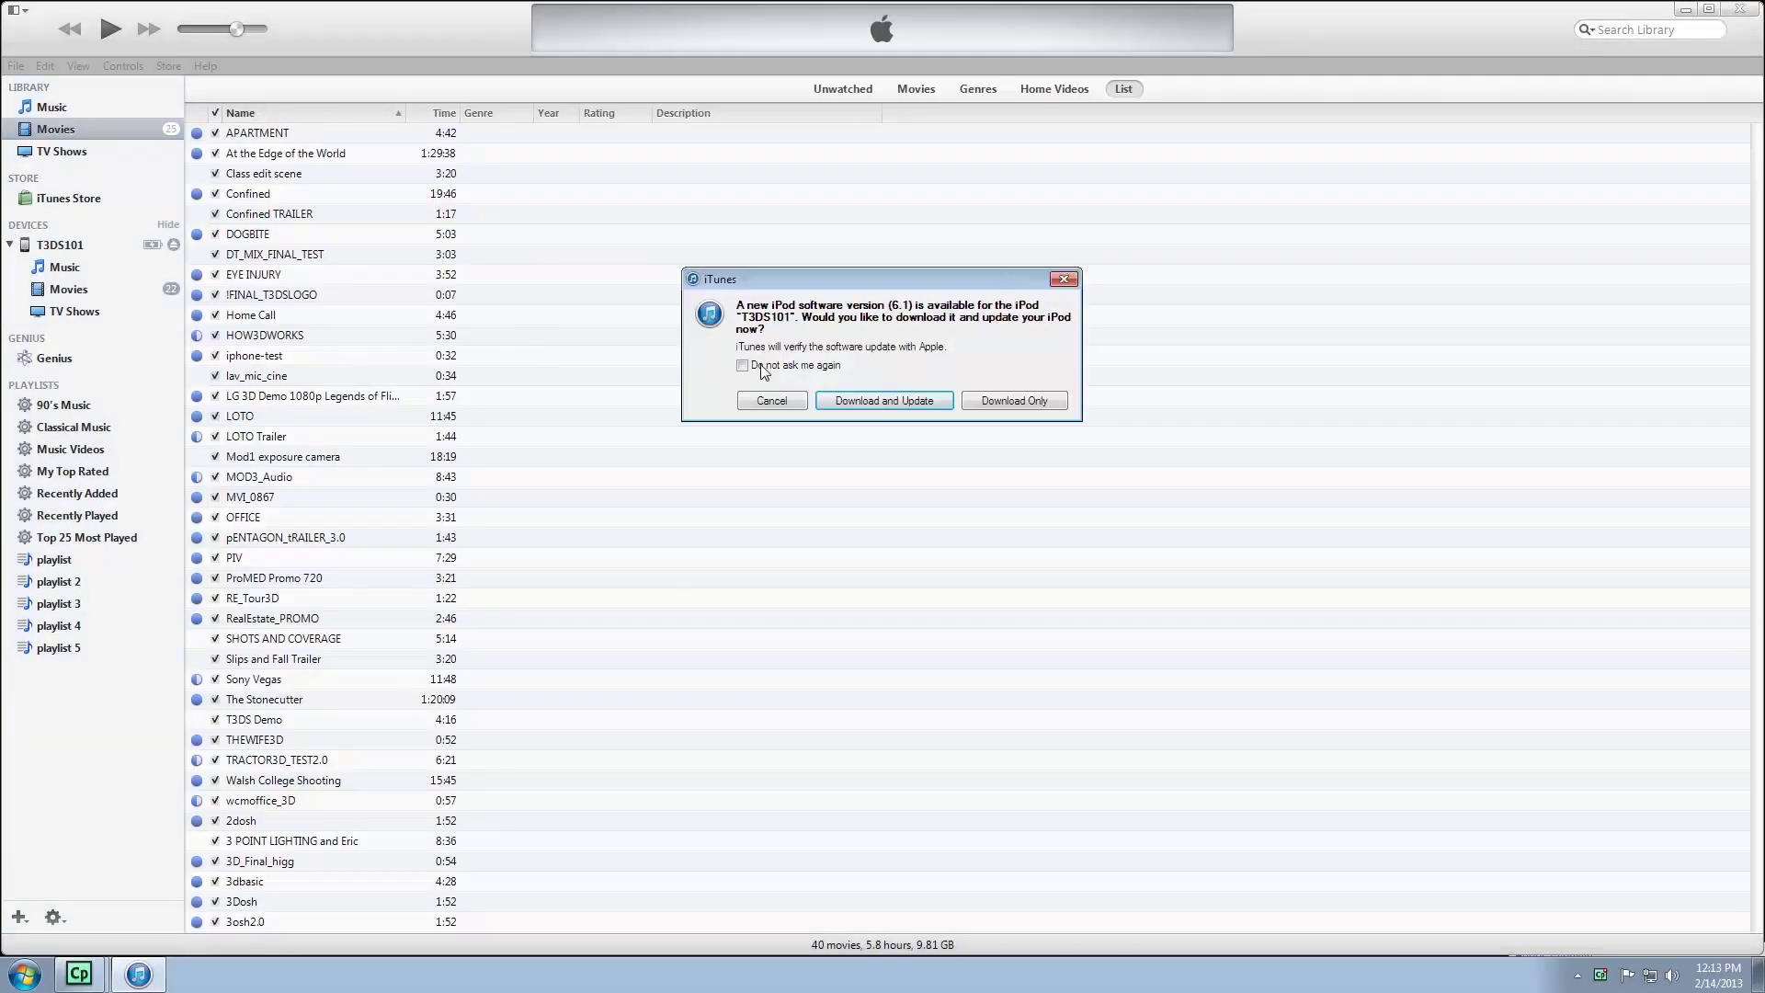
- Decline the update and drag At the Edge of the World from Movies onto T3DS101
left_click(770, 402)
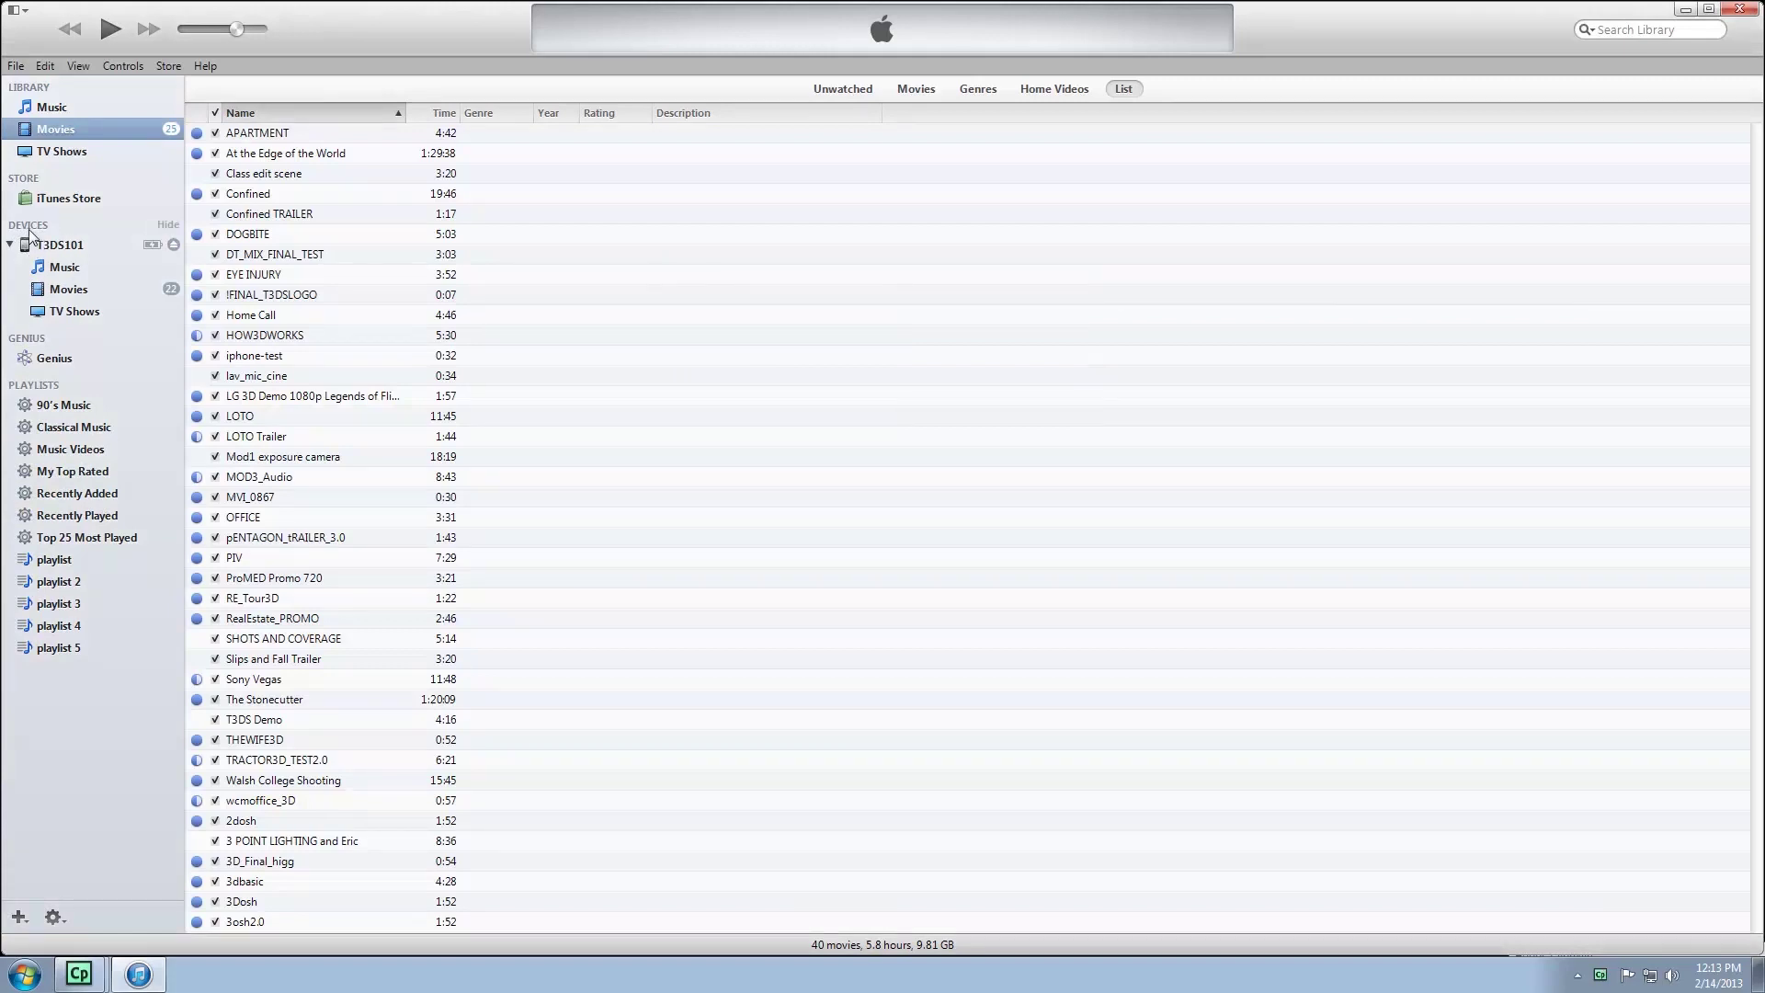
left_click(46, 129)
left_click(261, 159)
left_click_drag(261, 163, 90, 274)
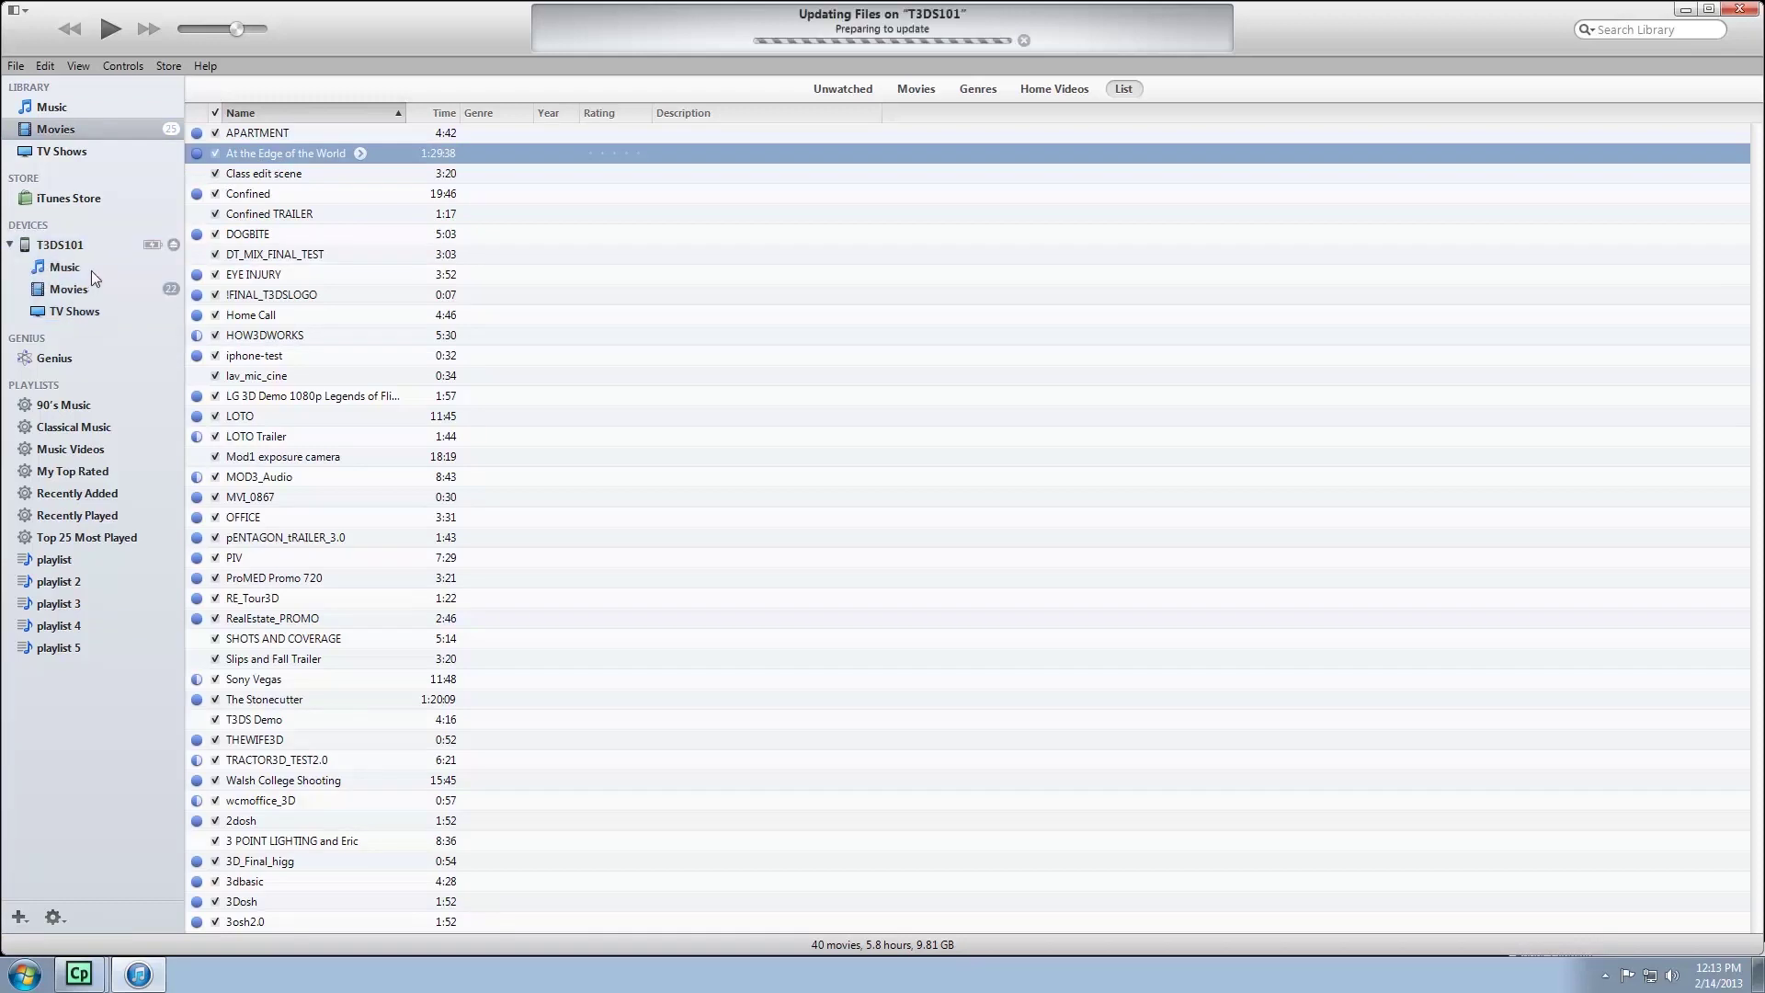
- Copy DOGBITE, Confined TRAILER, Home Call and LOTO Trailer to T3DS101, then eject it
left_click(246, 237, "ctrl")
left_click(248, 217, "ctrl")
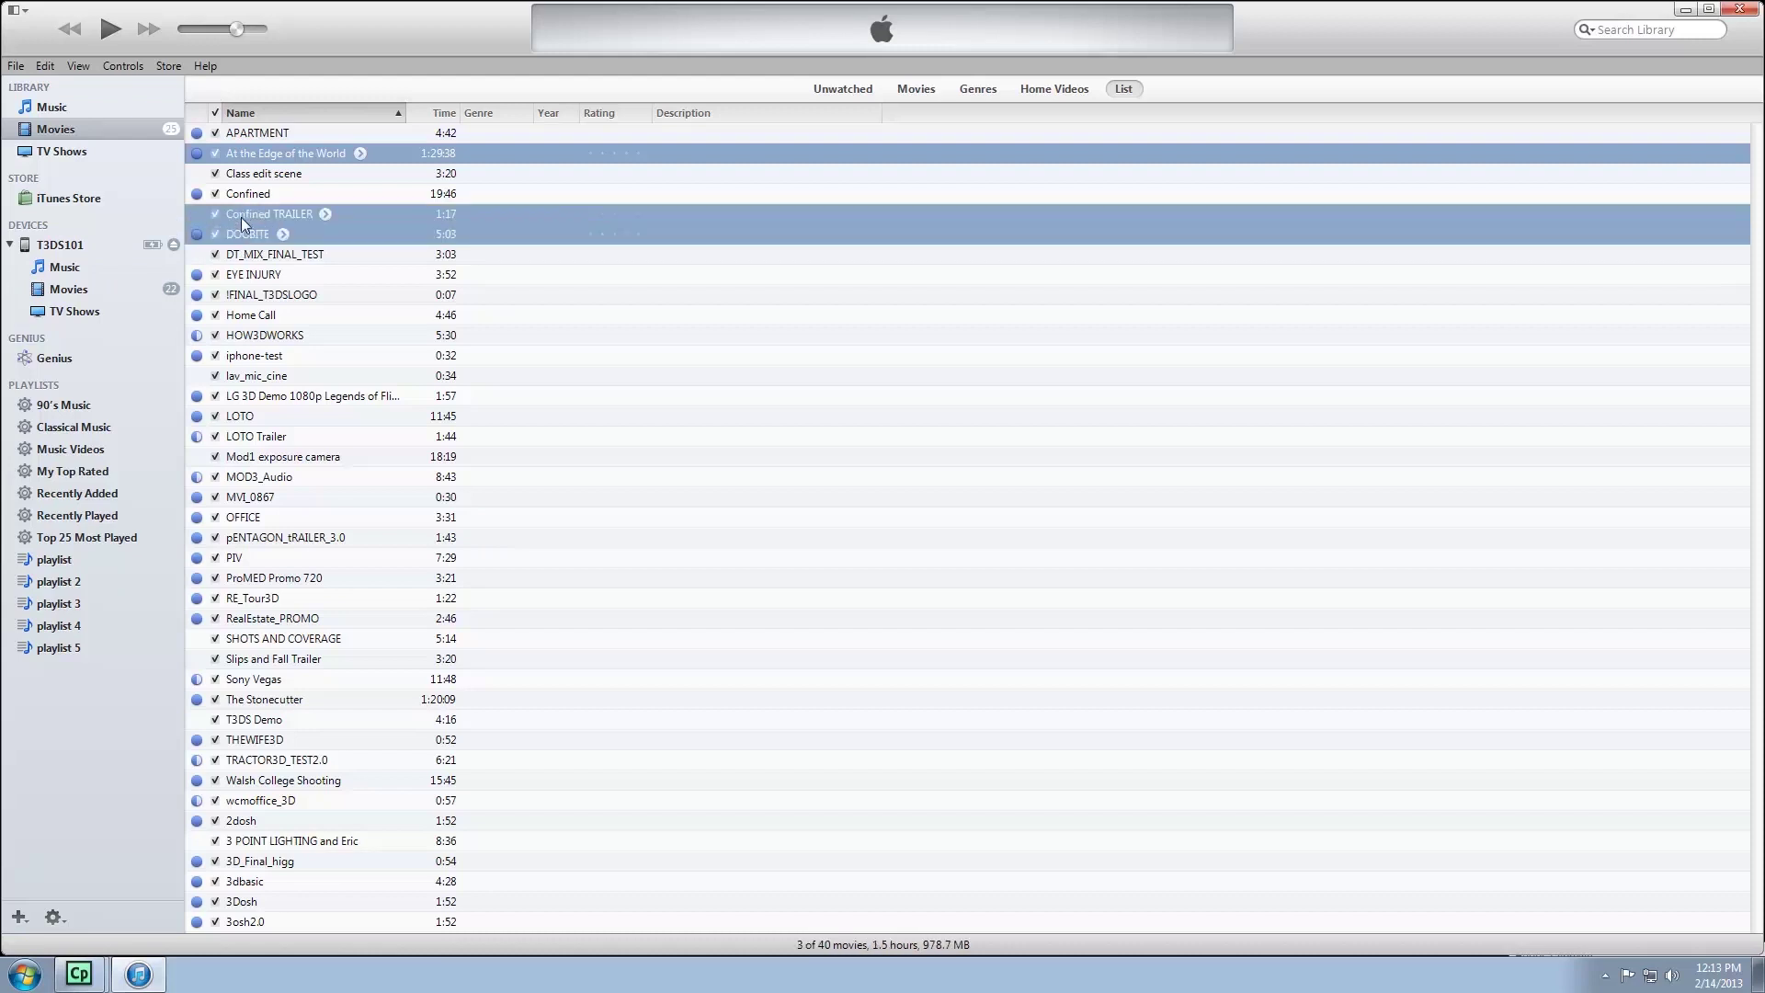
left_click(249, 318, "ctrl")
left_click(245, 439, "ctrl")
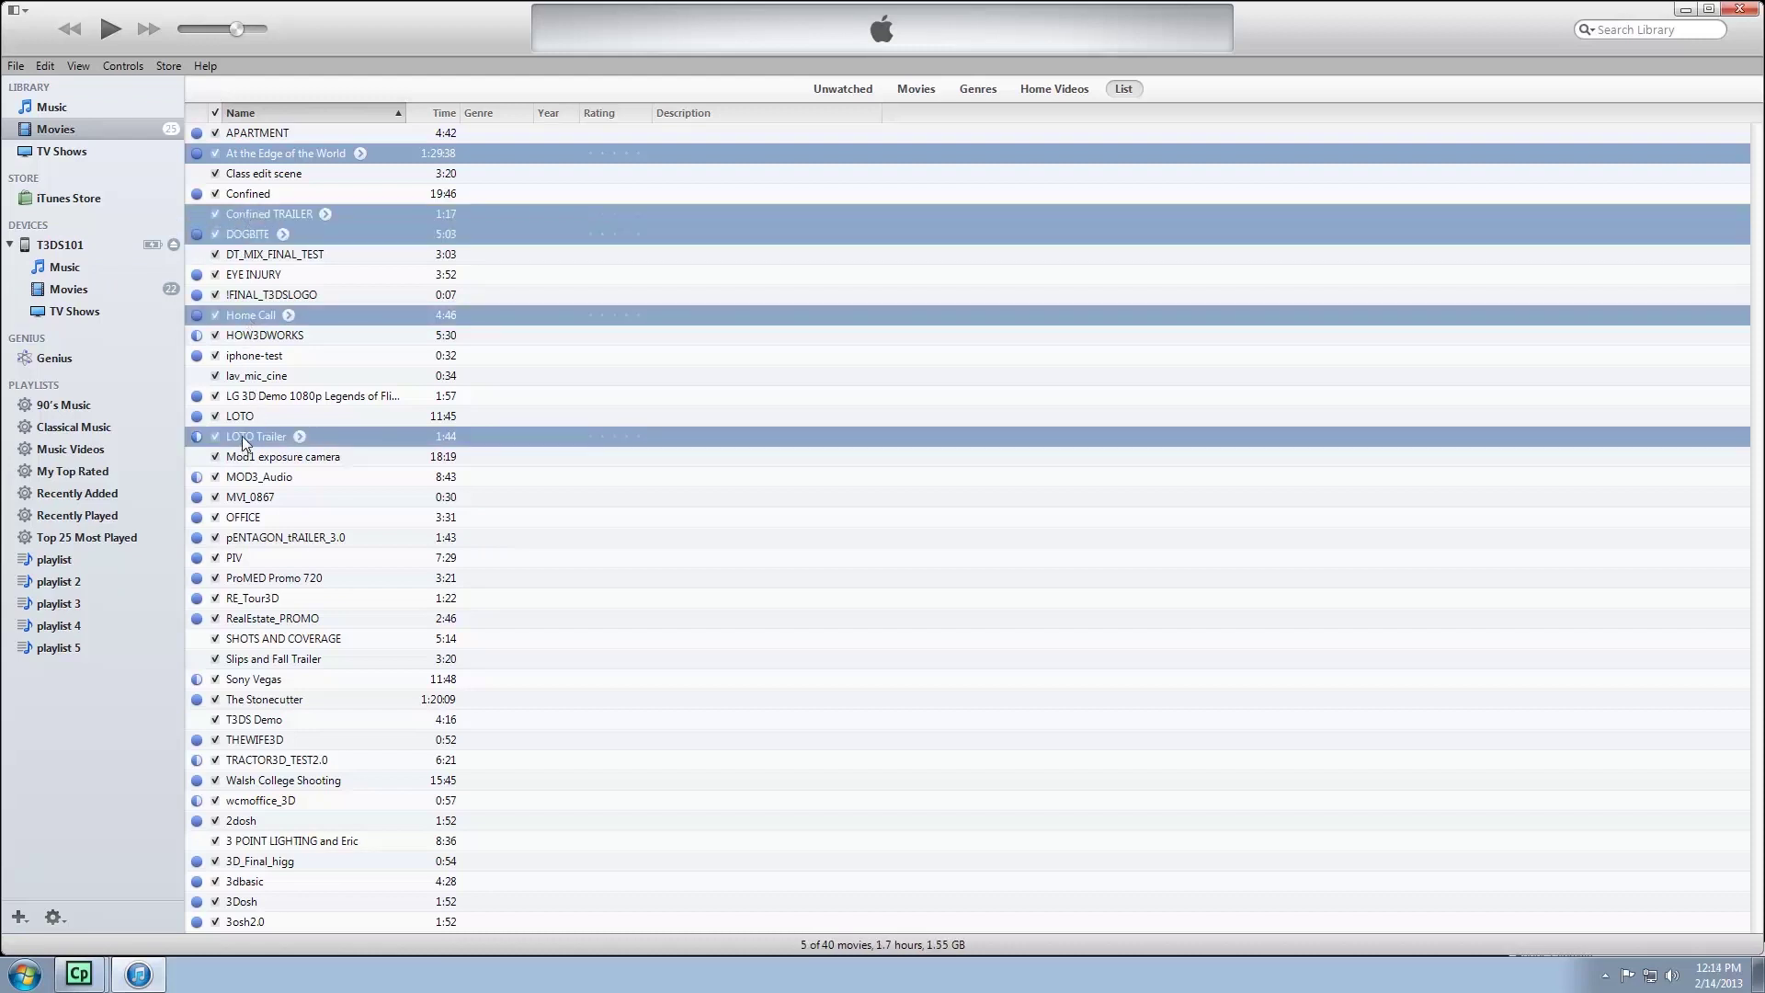
left_click_drag(406, 153, 64, 275)
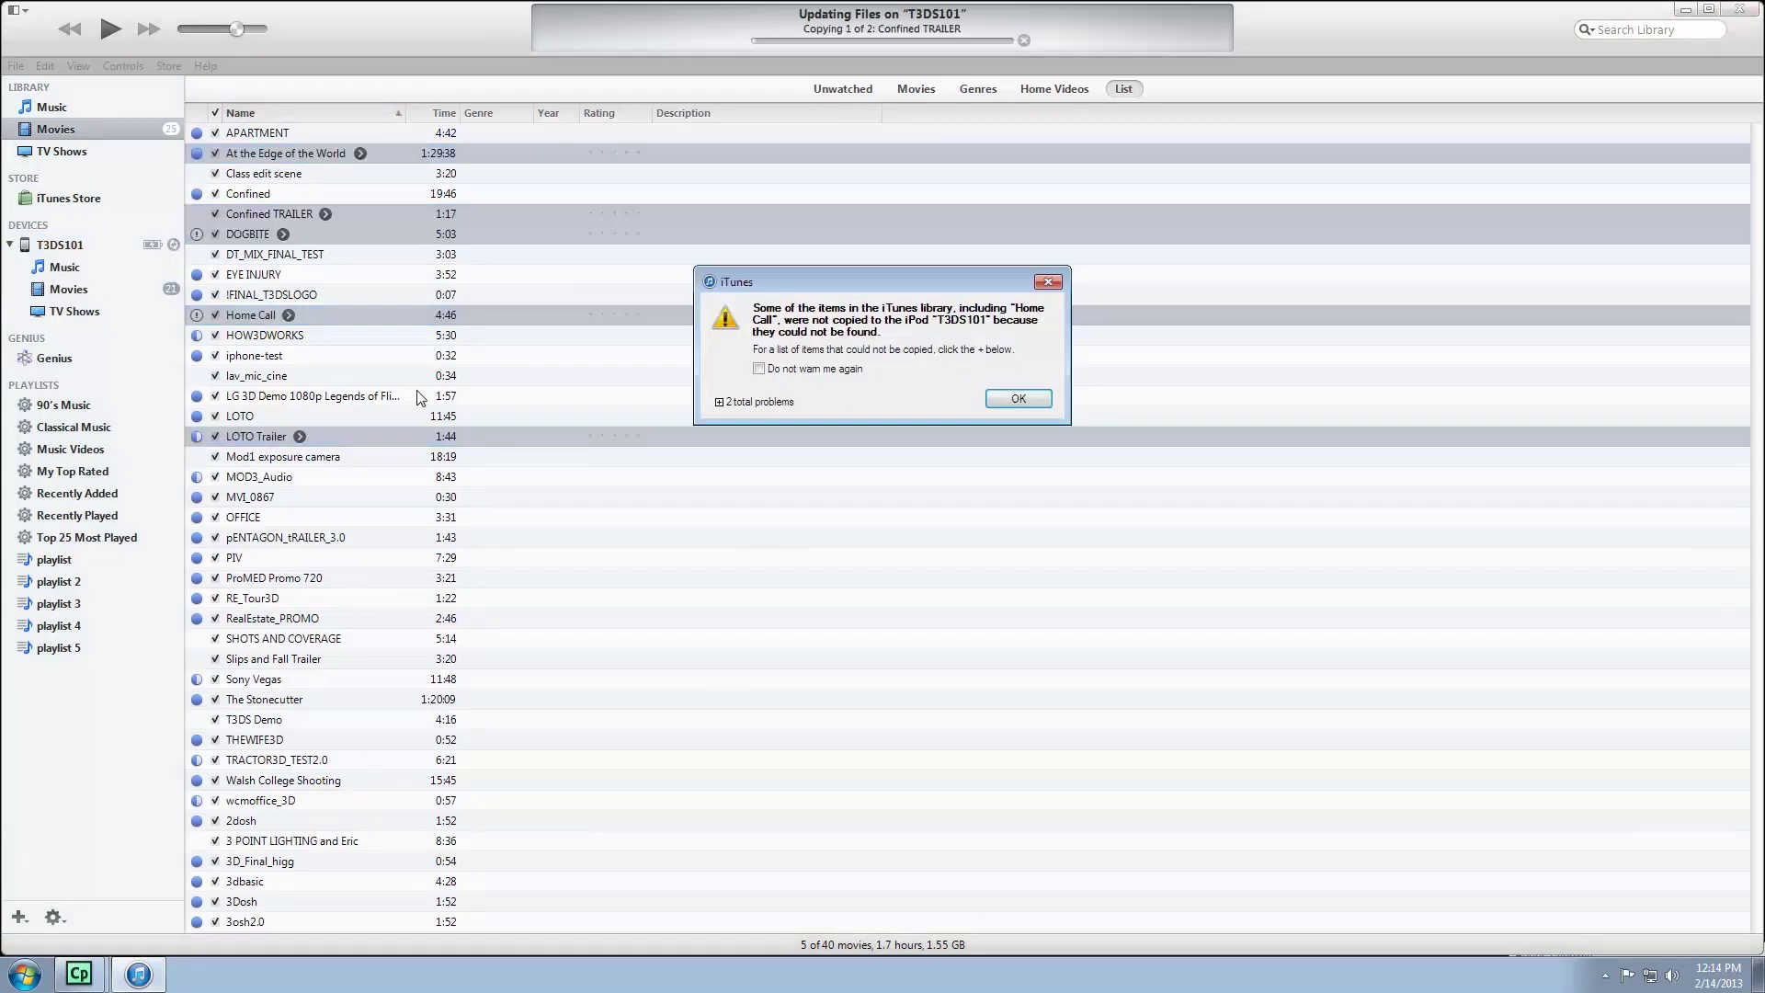
left_click(1019, 398)
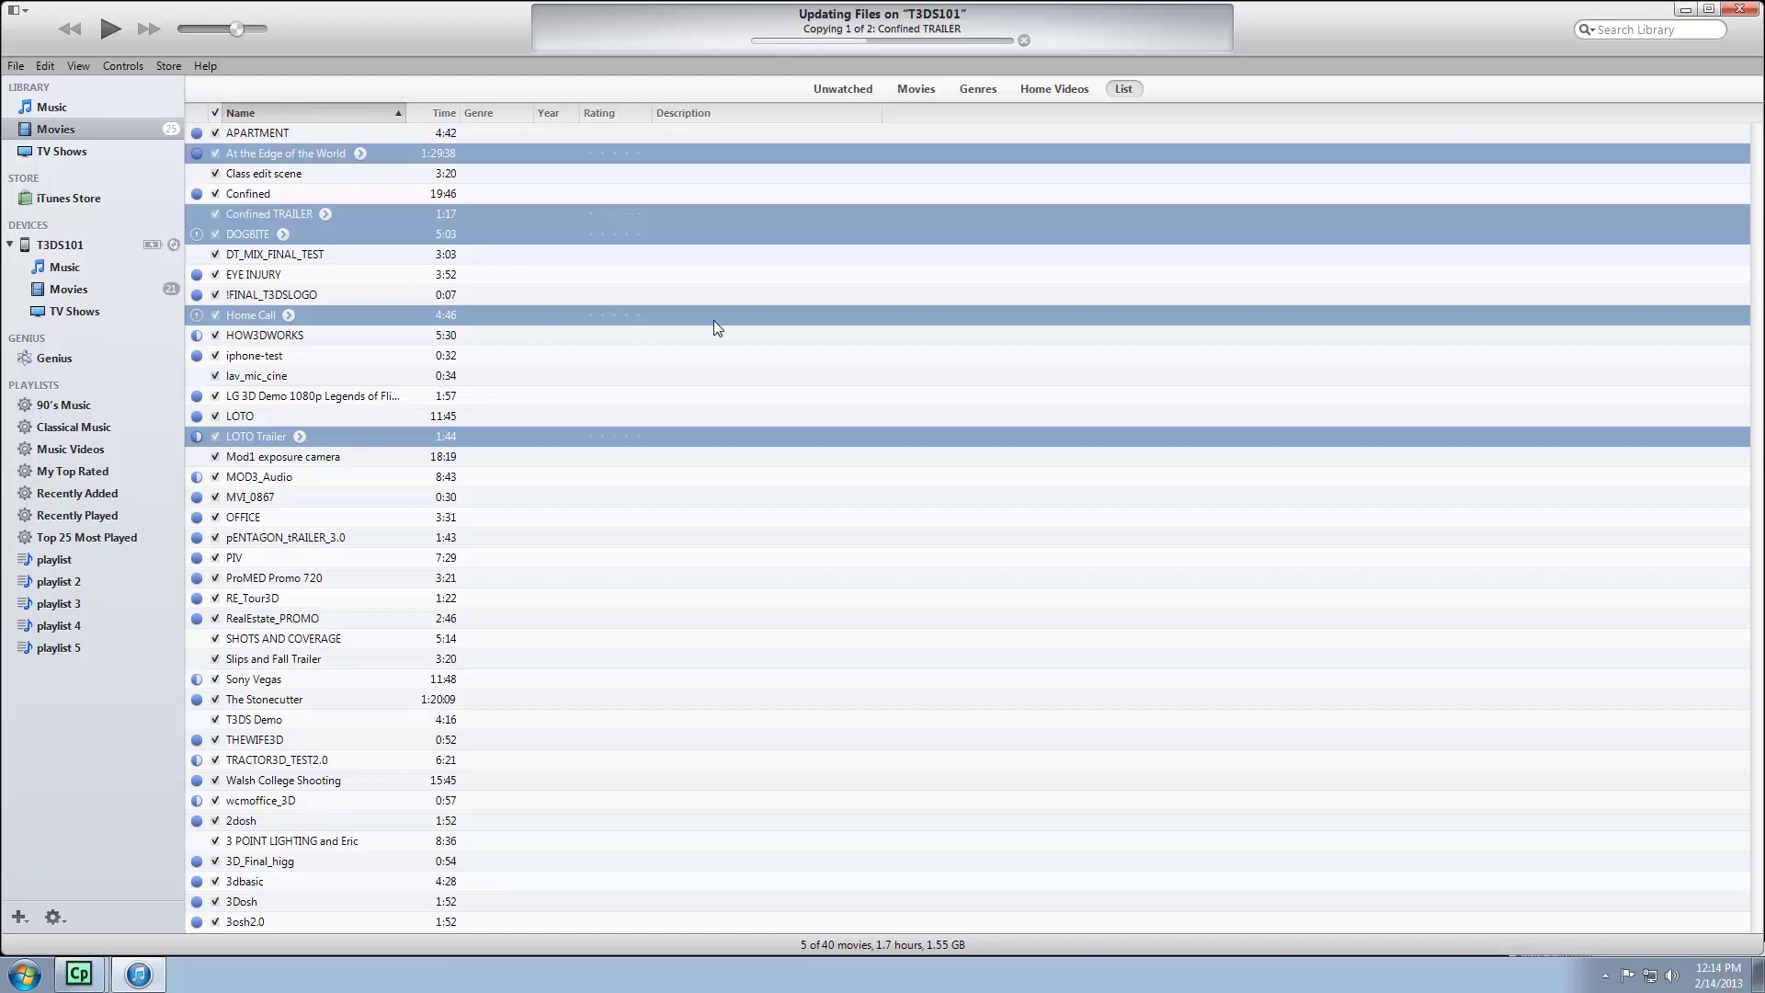
left_click(173, 245)
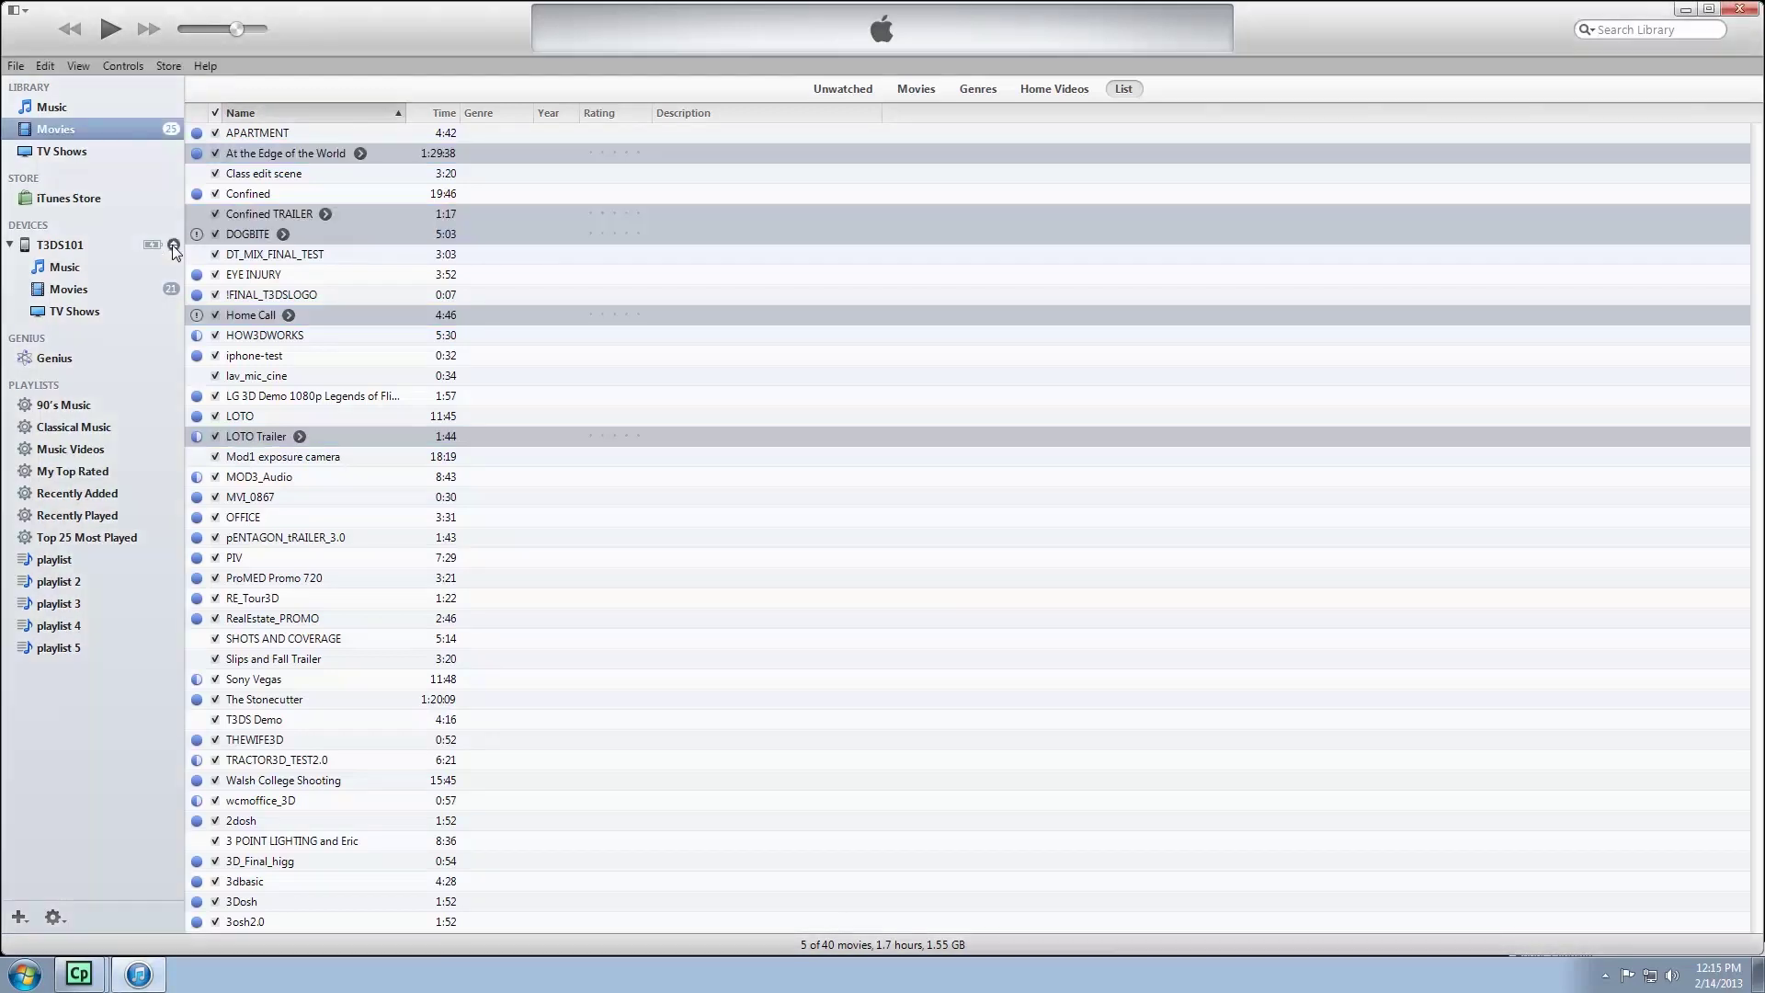